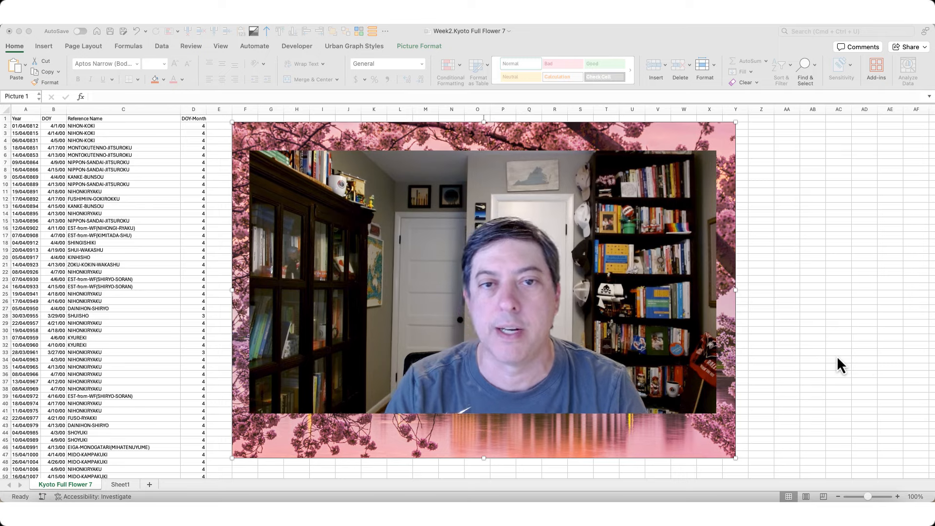
- Examine the Year, DOY, Reference Name and DOY-Month columns of the Kyoto bloom data one by one
{"action": "left_click", "coordinate": [474, 221]}
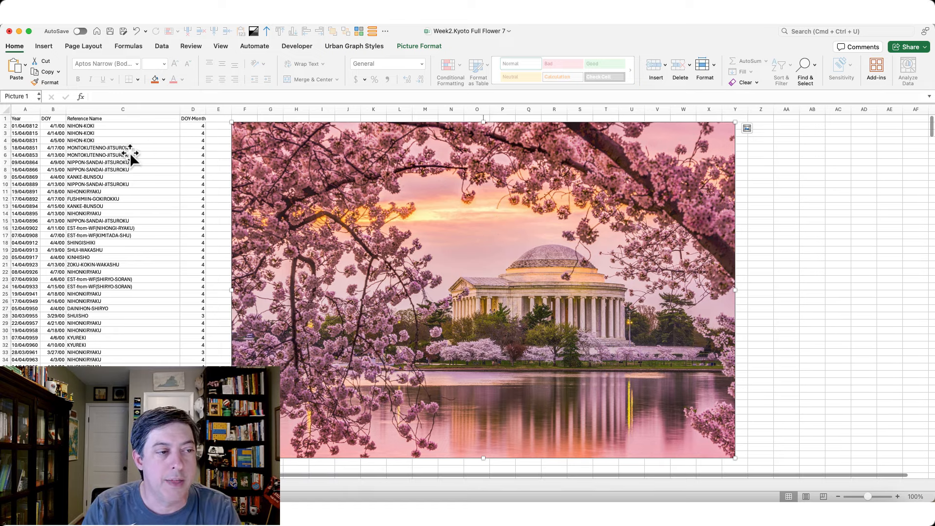
{"action": "left_click", "coordinate": [51, 147]}
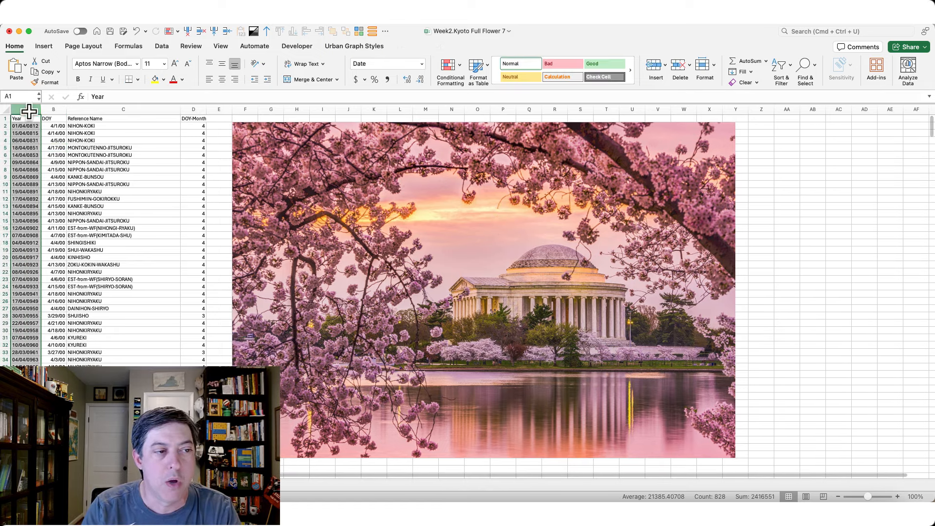
{"action": "left_click", "coordinate": [25, 109]}
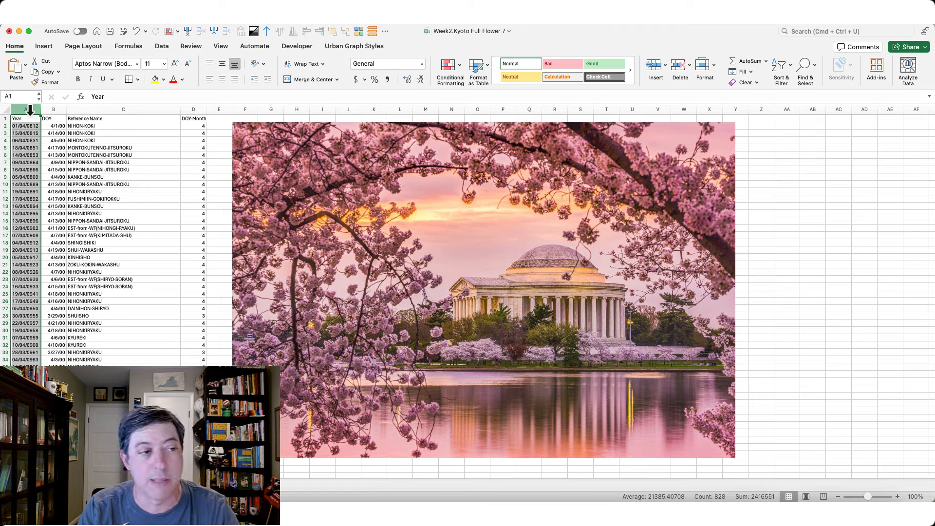
{"action": "left_click_drag", "start_coordinate": [31, 111], "coordinate": [57, 110]}
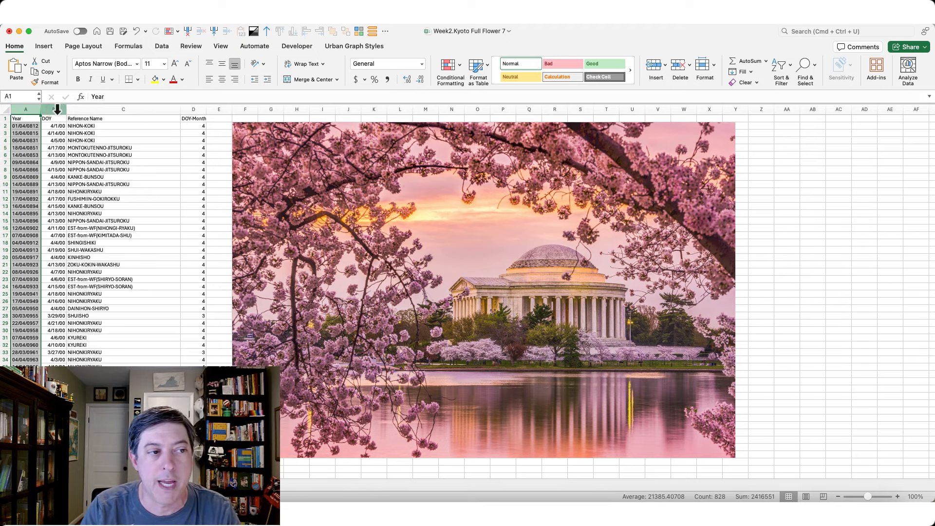
{"action": "left_click", "coordinate": [57, 110]}
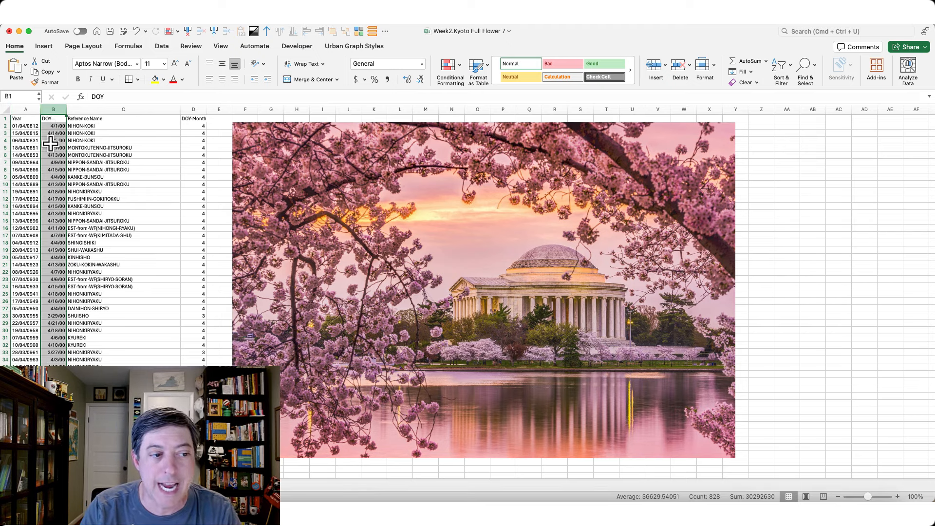
{"action": "left_click", "coordinate": [111, 110]}
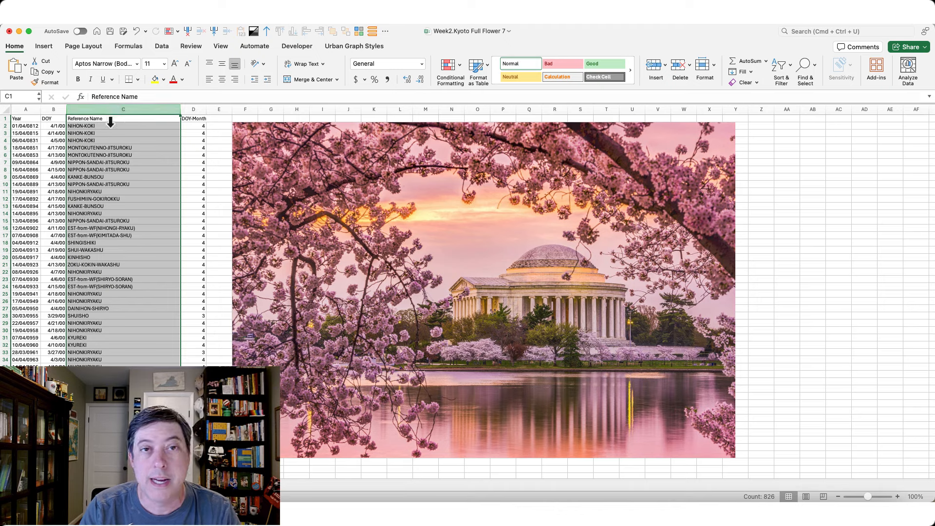
{"action": "left_click", "coordinate": [190, 111]}
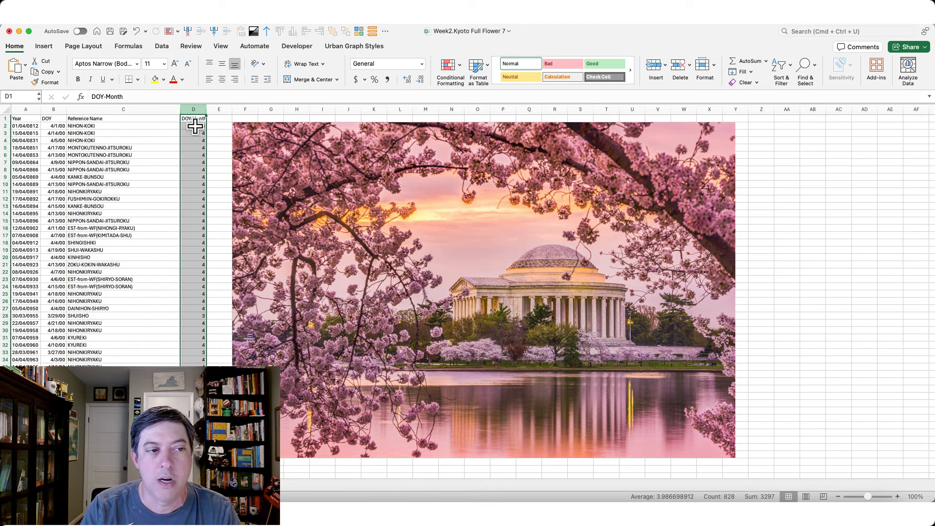
- Inspect the formula behind the first DOY-Month value in cell D2, leaving it as it is
{"action": "left_click", "coordinate": [195, 126]}
{"action": "left_click_drag", "start_coordinate": [146, 96], "coordinate": [82, 96]}
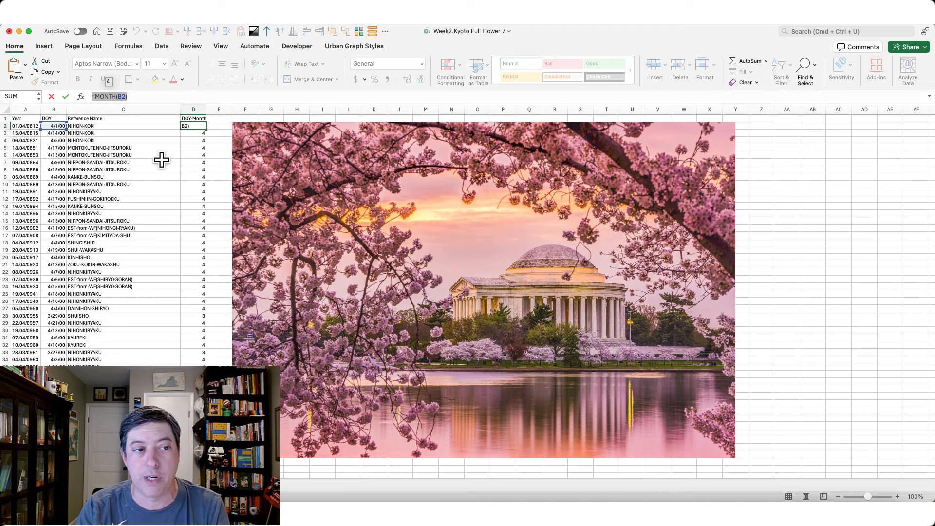
{"action": "type", "text": "=C"}
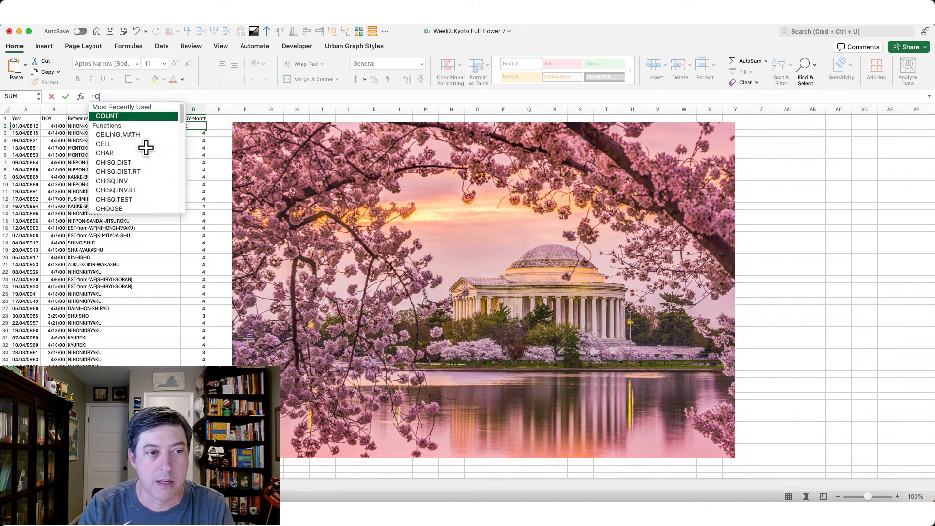
{"action": "key", "text": "Escape"}
- Switch to Flourish in Chrome and create a new visualization in the Week2 folder from the basic Scatter starting point
{"action": "key", "text": "super+Tab"}
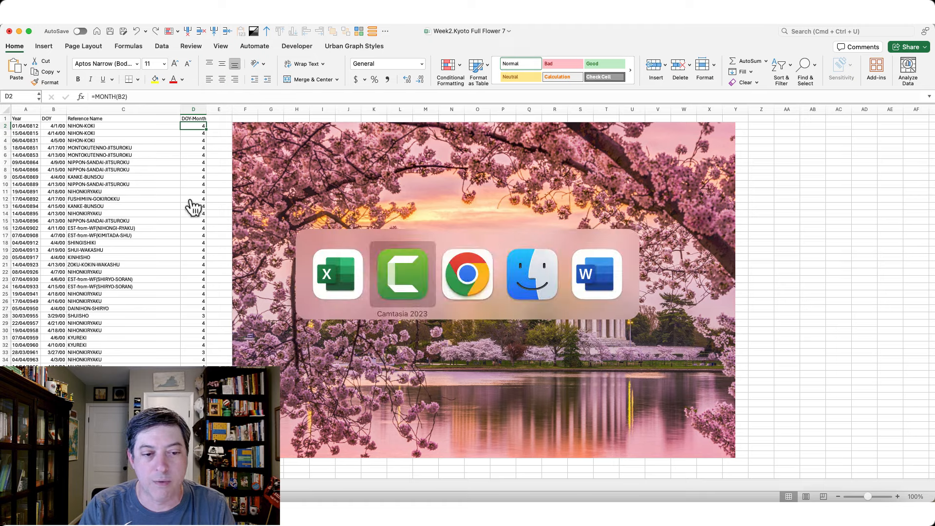
{"action": "key", "text": "super+Tab"}
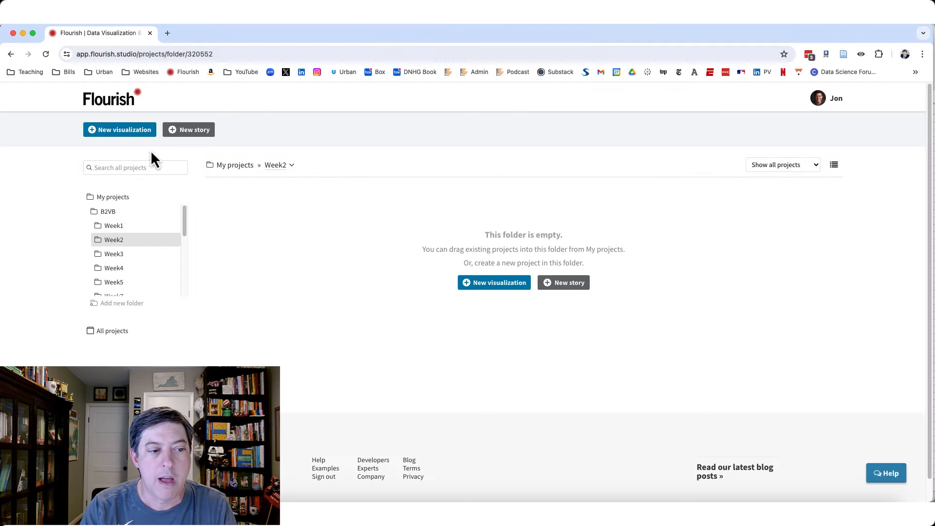
{"action": "left_click", "coordinate": [495, 288]}
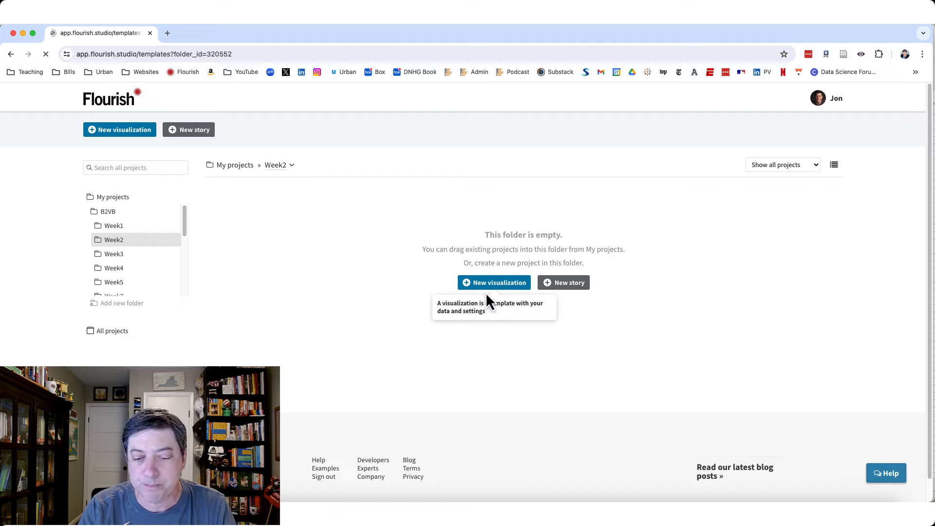
{"action": "scroll", "coordinate": [319, 307], "scroll_direction": "down", "scroll_amount": 6}
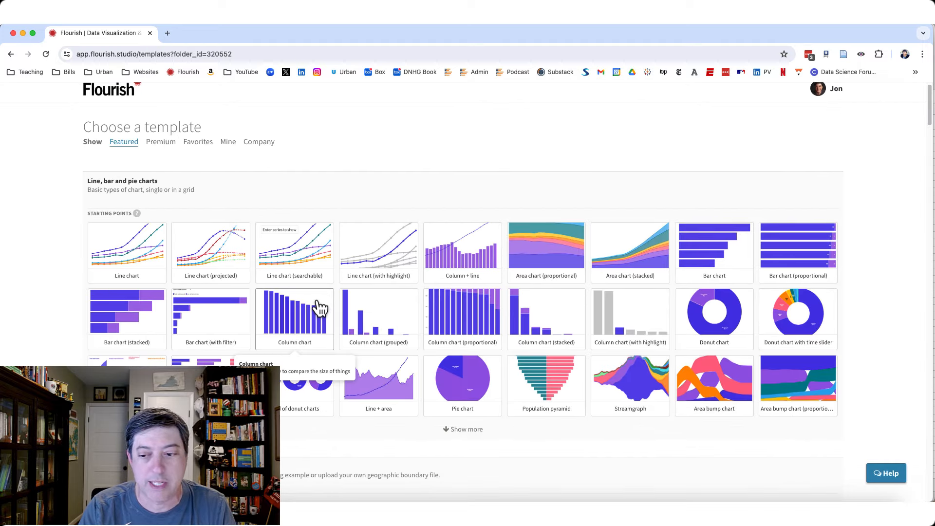
{"action": "scroll", "coordinate": [320, 308], "scroll_direction": "down", "scroll_amount": 4}
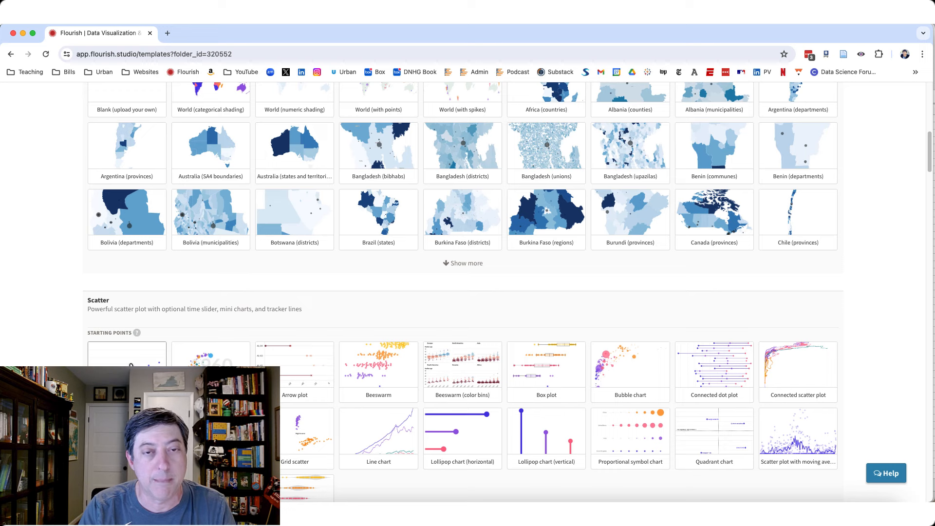
{"action": "left_click", "coordinate": [131, 365]}
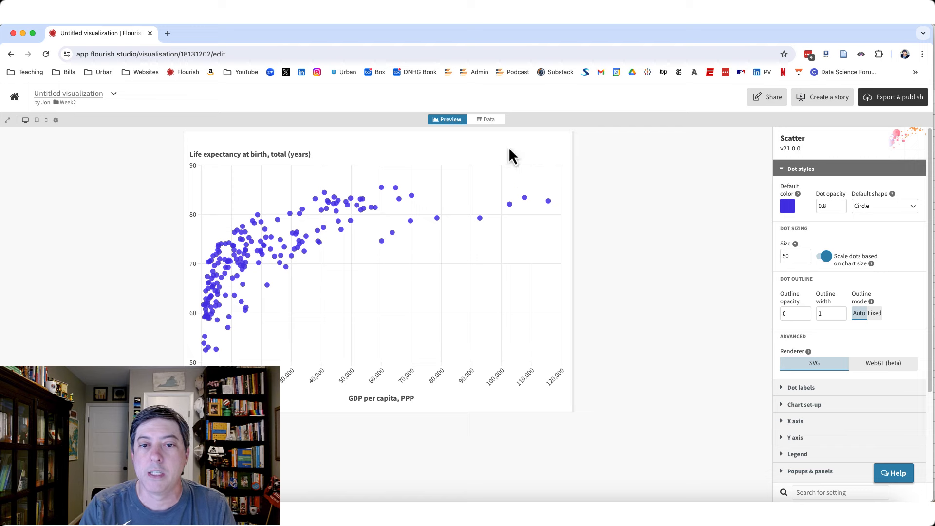
- Replace the sample data by uploading Week2.Kyoto Full Flower 7.xlsx from the RawData folder and importing its bloom data sheet
{"action": "left_click", "coordinate": [491, 121]}
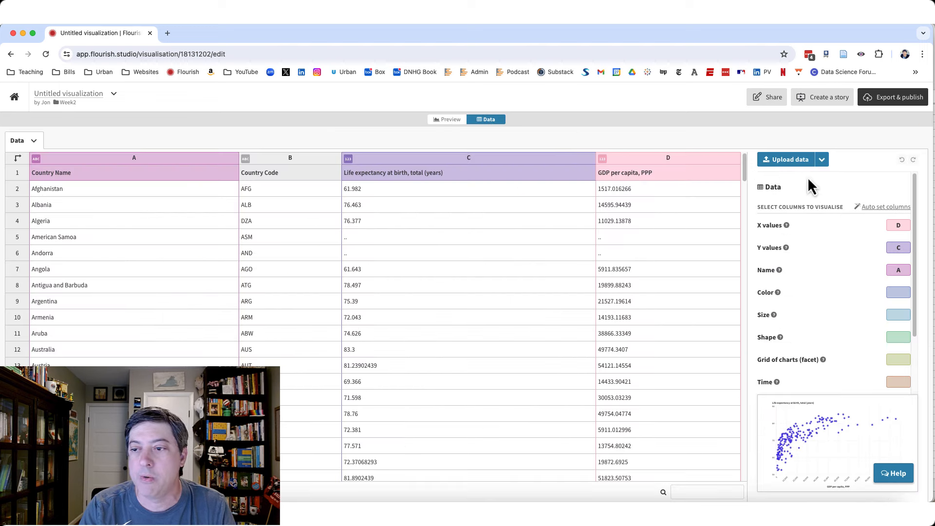
{"action": "left_click", "coordinate": [788, 162]}
{"action": "scroll", "coordinate": [313, 320], "scroll_direction": "down", "scroll_amount": 1}
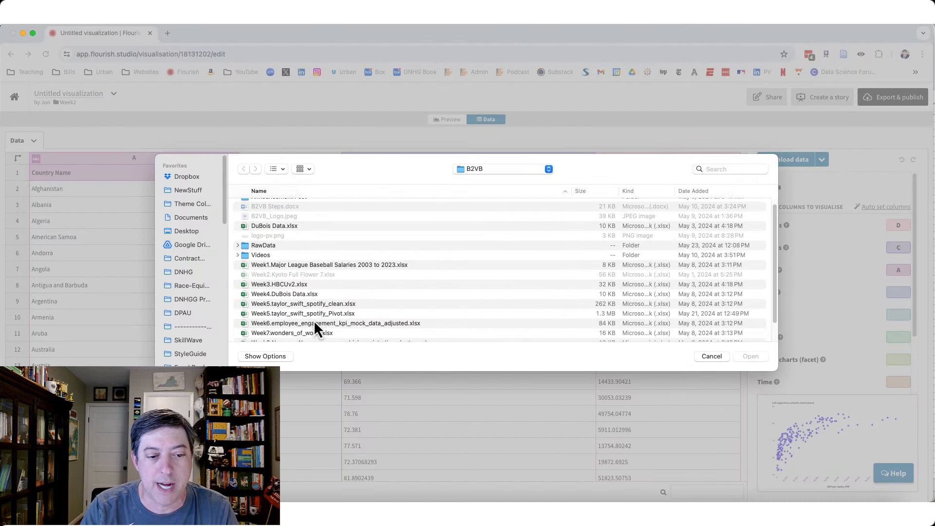
{"action": "scroll", "coordinate": [313, 320], "scroll_direction": "up", "scroll_amount": 1}
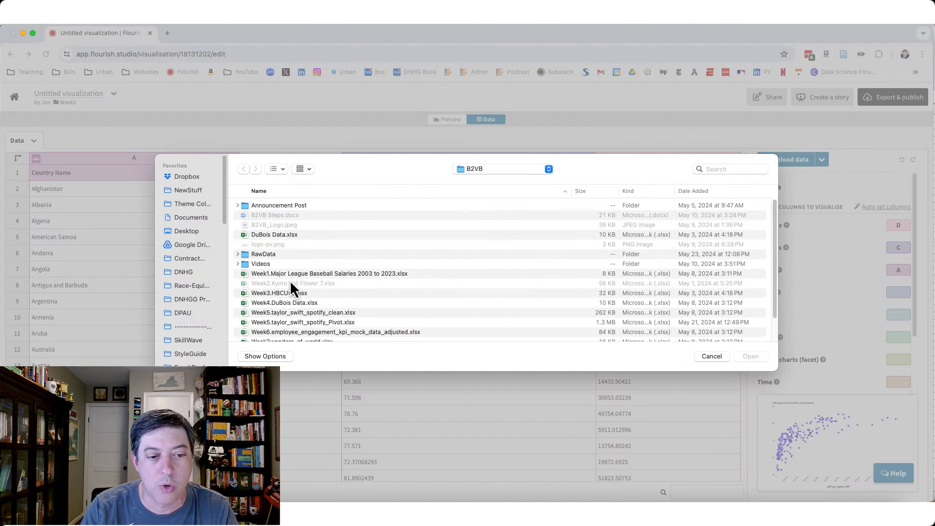
{"action": "double_click", "coordinate": [273, 255]}
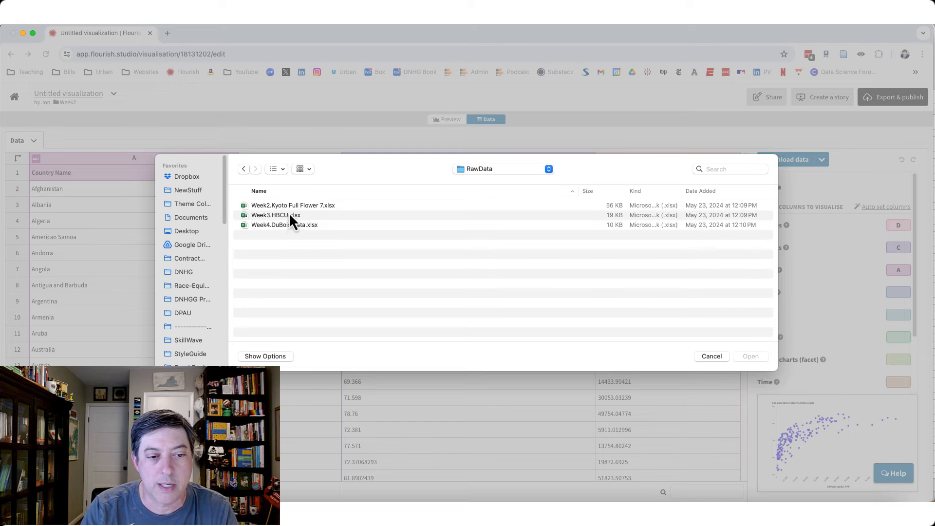
{"action": "double_click", "coordinate": [290, 206]}
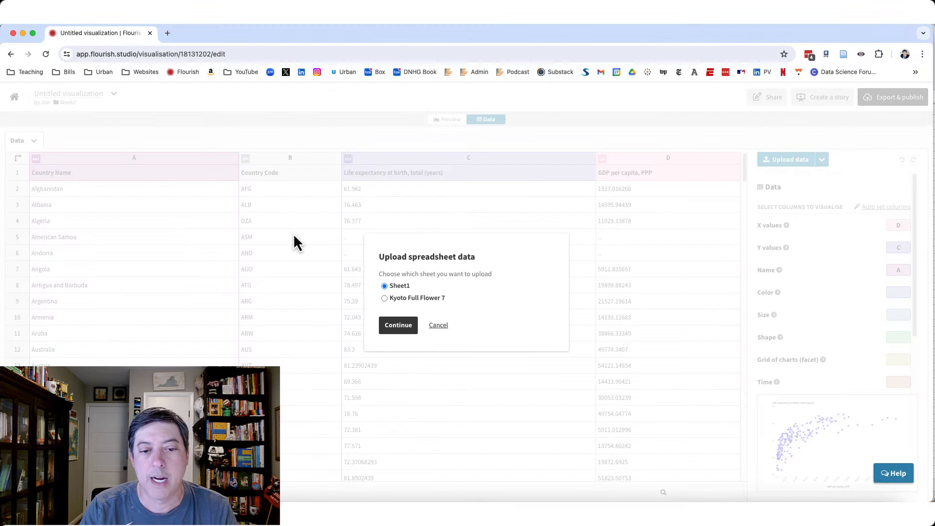
{"action": "left_click", "coordinate": [405, 330]}
{"action": "left_click", "coordinate": [395, 334]}
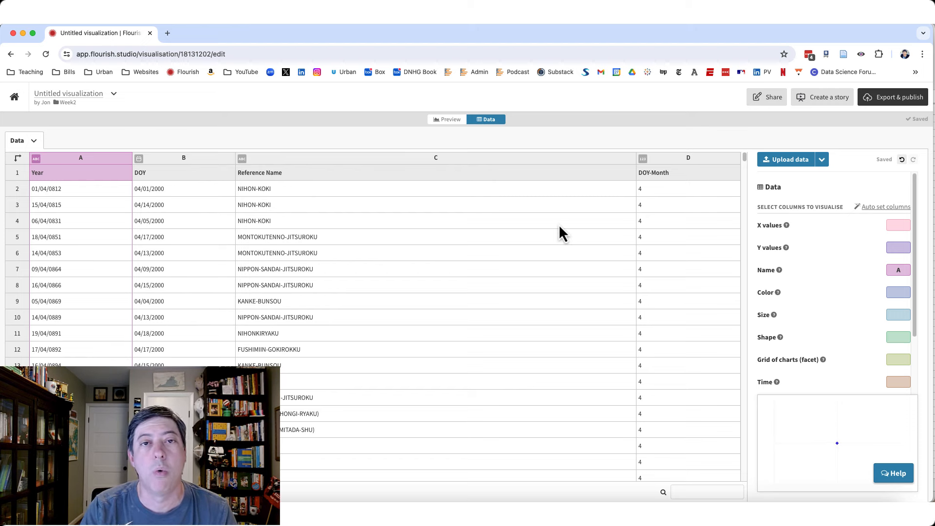
- Assign column A to X values, column B to Y values and column C to Name, and preview the scatter plot
{"action": "left_click", "coordinate": [899, 225]}
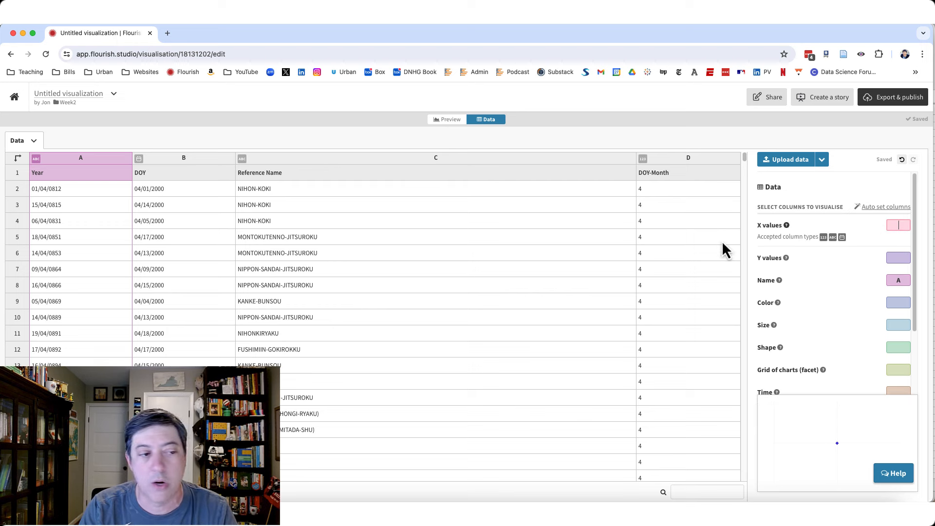
{"action": "type", "text": "A"}
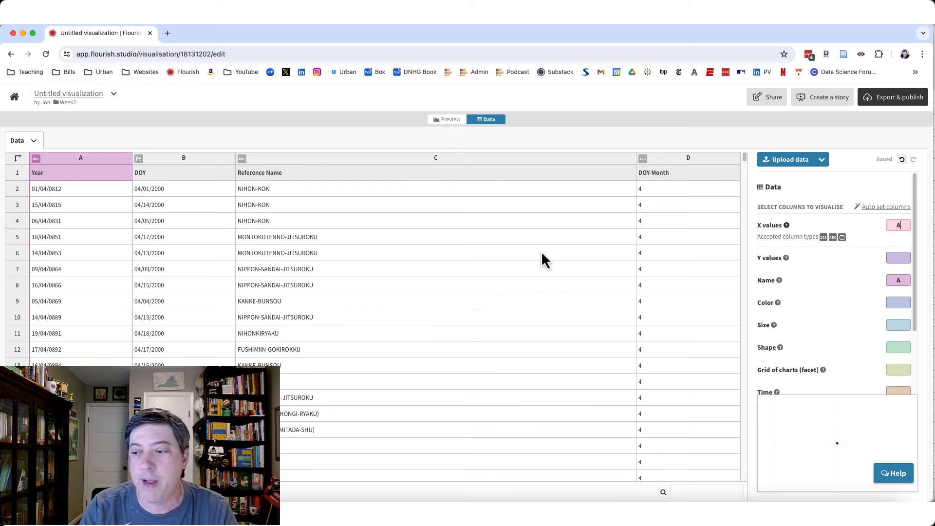
{"action": "left_click", "coordinate": [893, 257]}
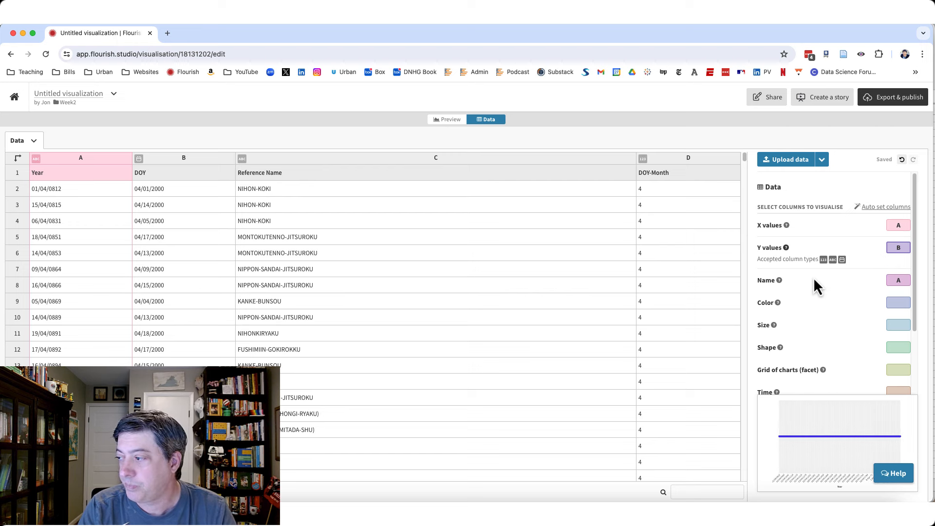
{"action": "left_click", "coordinate": [900, 281]}
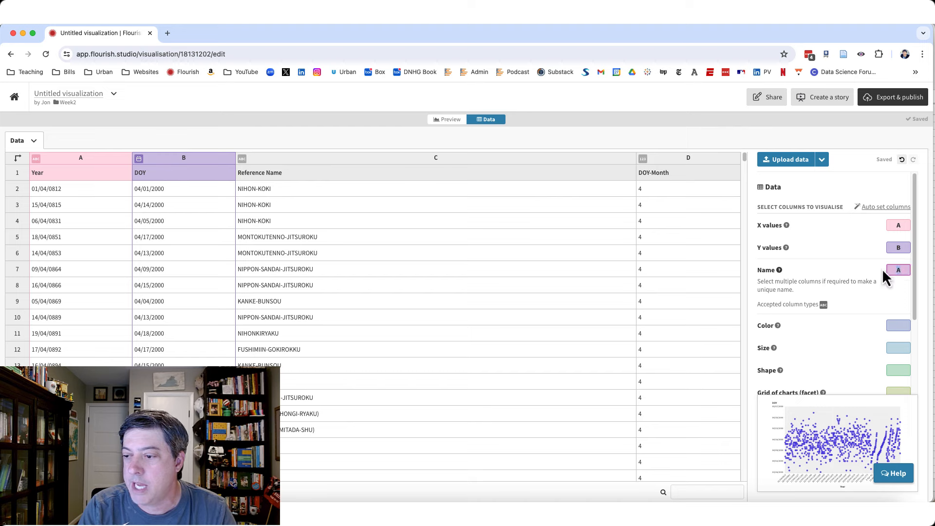
{"action": "type", "text": "C"}
{"action": "key", "text": "Return"}
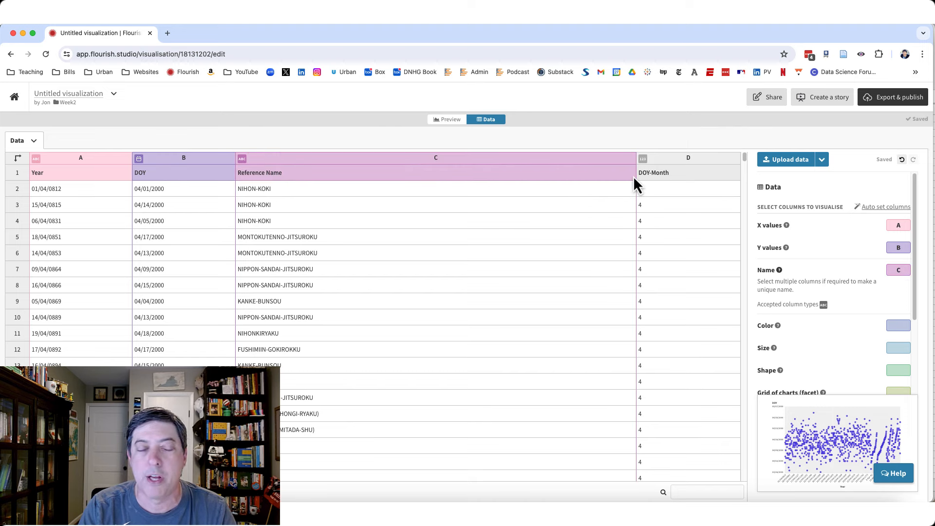
{"action": "left_click", "coordinate": [449, 119]}
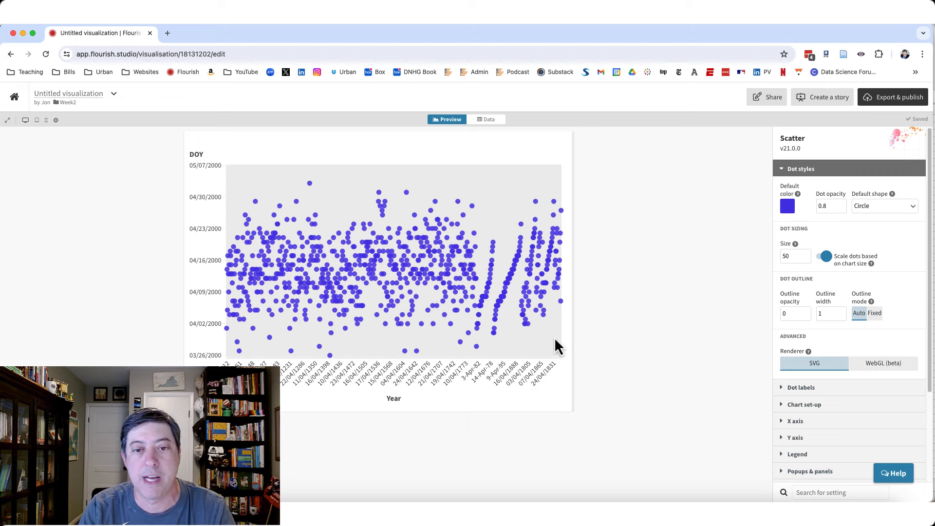
- Set the Year column's data type to Date/time in the data sheet, with input format 28/04/1972 and output format 1972
{"action": "left_click", "coordinate": [492, 121]}
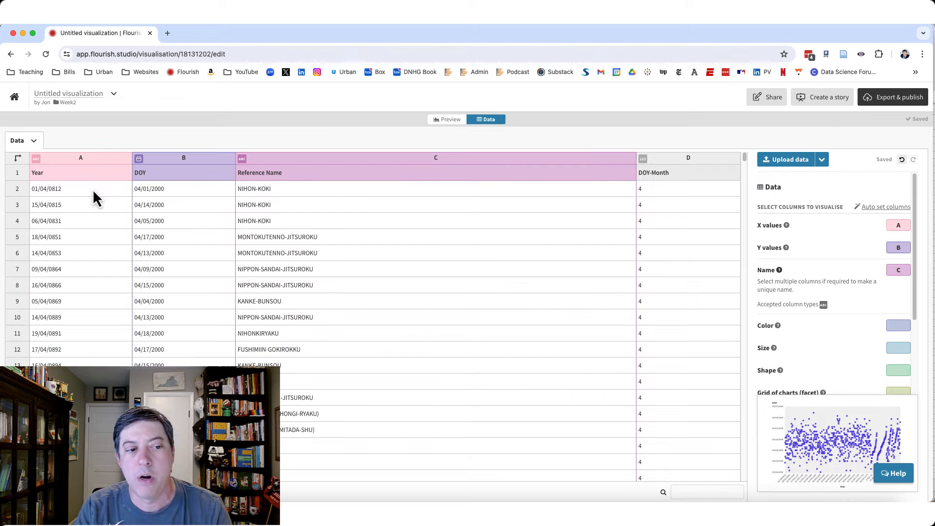
{"action": "left_click", "coordinate": [37, 159]}
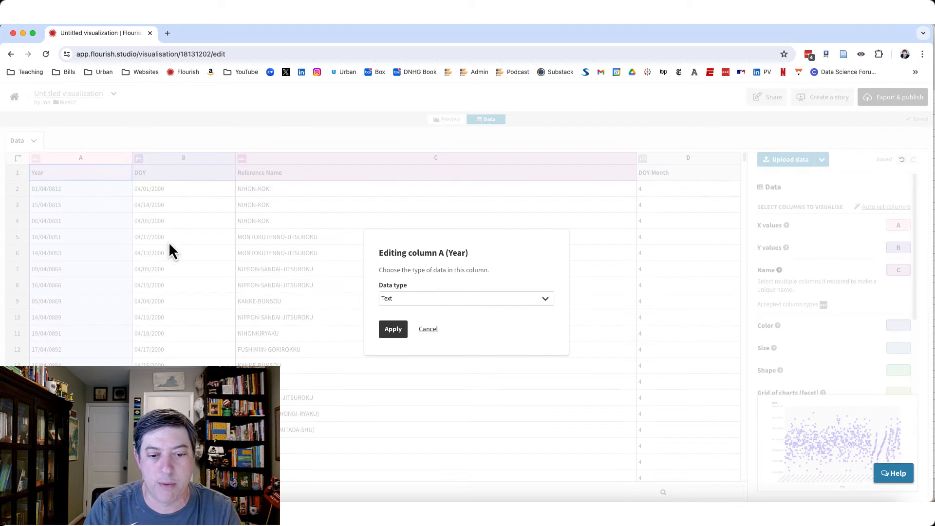
{"action": "left_click", "coordinate": [415, 299]}
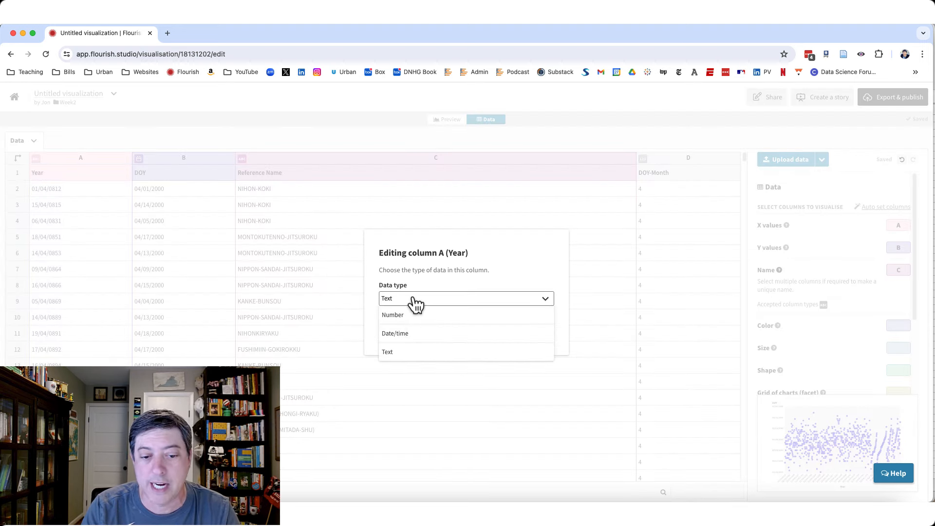
{"action": "left_click", "coordinate": [414, 337]}
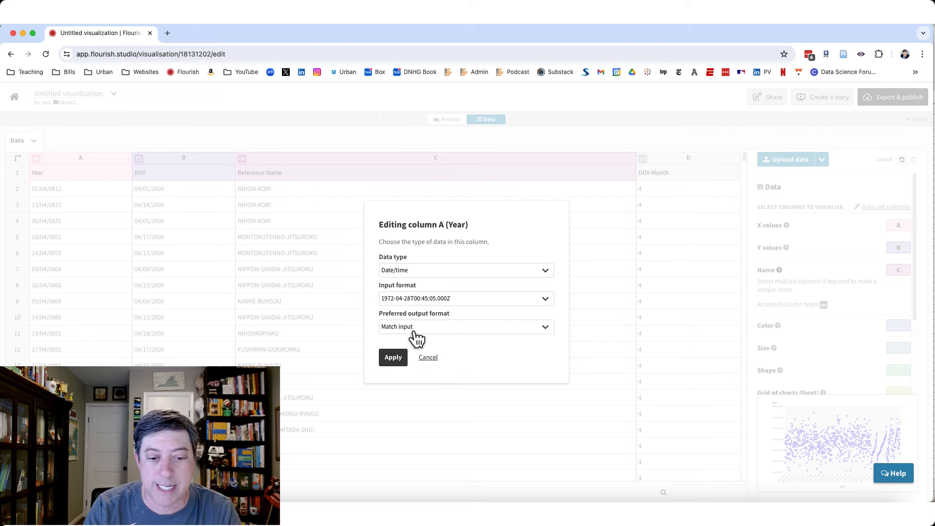
{"action": "left_click", "coordinate": [465, 304]}
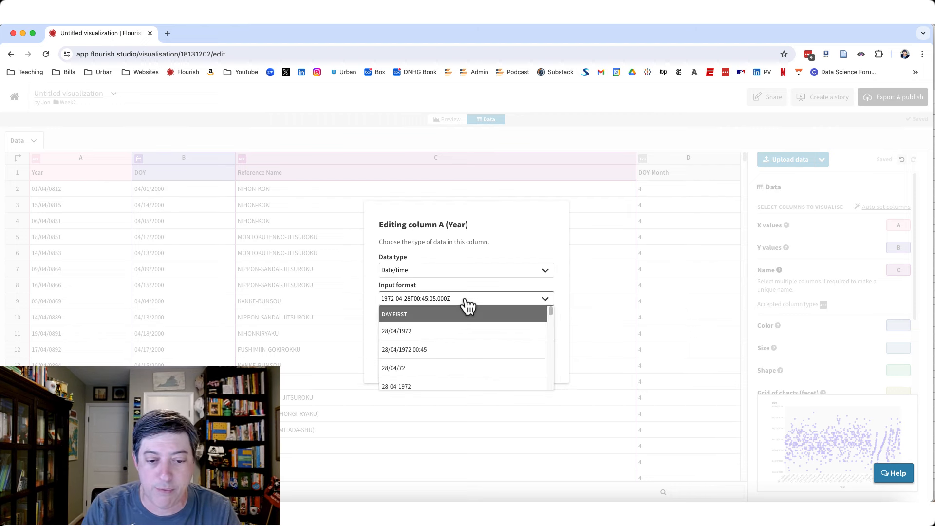
{"action": "left_click", "coordinate": [422, 336]}
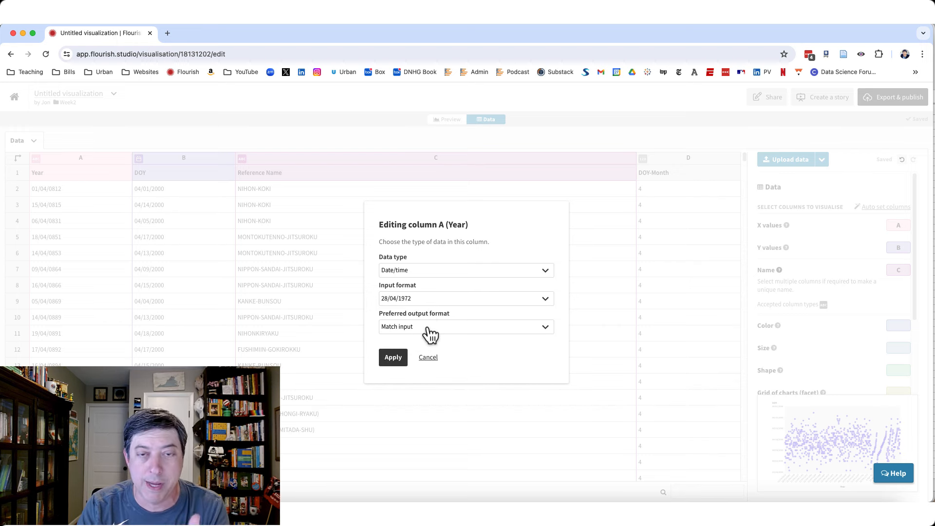
{"action": "left_click", "coordinate": [429, 330]}
{"action": "scroll", "coordinate": [426, 360], "scroll_direction": "down", "scroll_amount": 3}
{"action": "left_click", "coordinate": [424, 366]}
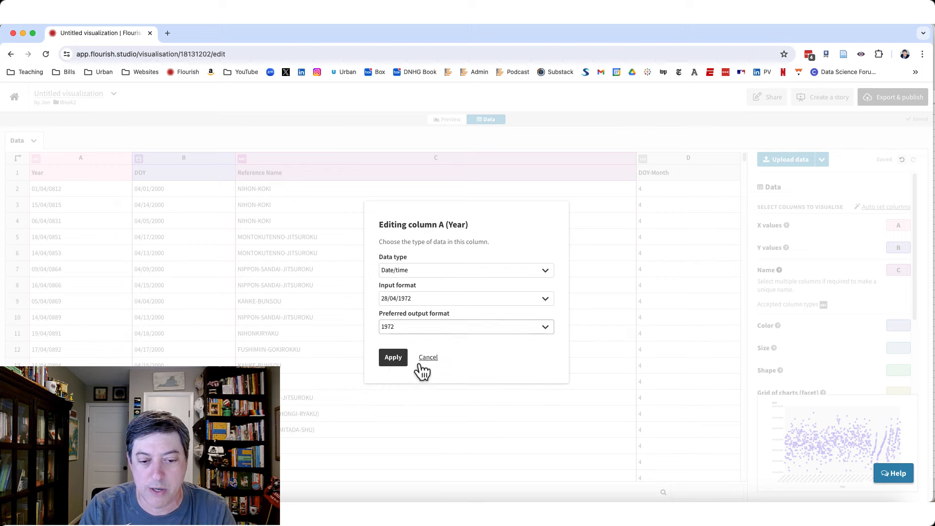
{"action": "left_click", "coordinate": [391, 360]}
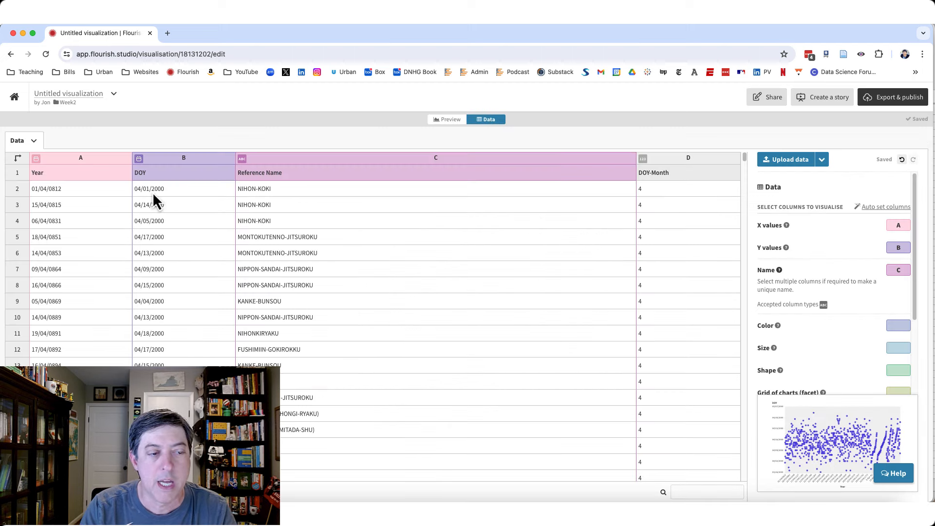
- Set the DOY column's preferred output format to full month name and day, keeping input format 04/28/1972, and preview the chart
{"action": "left_click", "coordinate": [139, 159]}
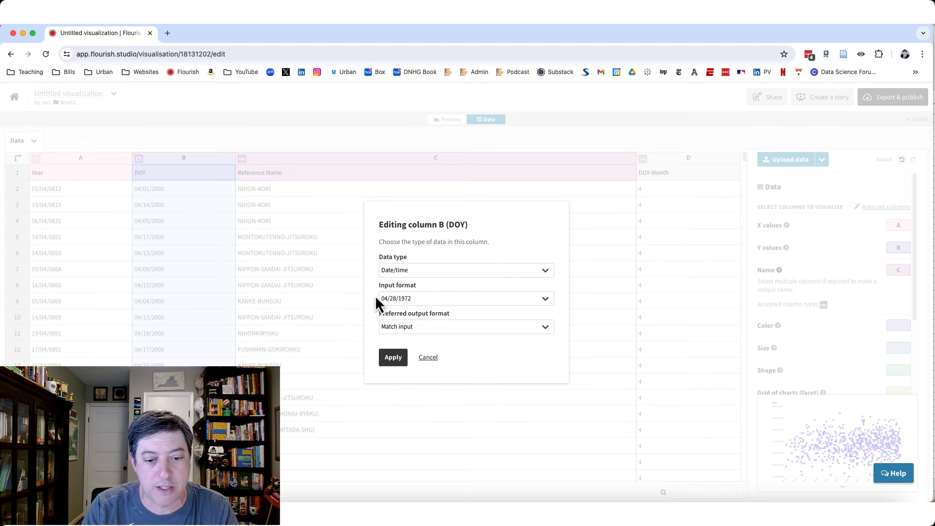
{"action": "left_click", "coordinate": [427, 331]}
{"action": "scroll", "coordinate": [437, 373], "scroll_direction": "down", "scroll_amount": 3}
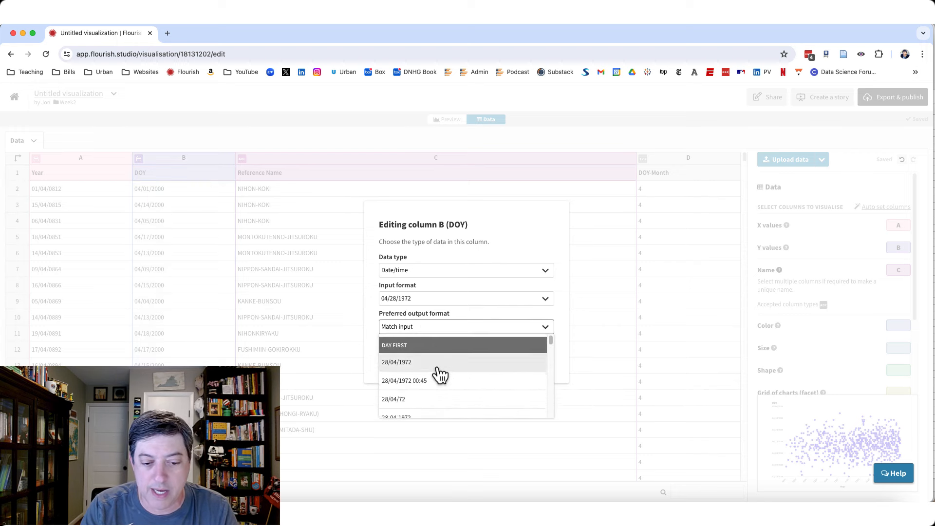
{"action": "scroll", "coordinate": [438, 376], "scroll_direction": "down", "scroll_amount": 5}
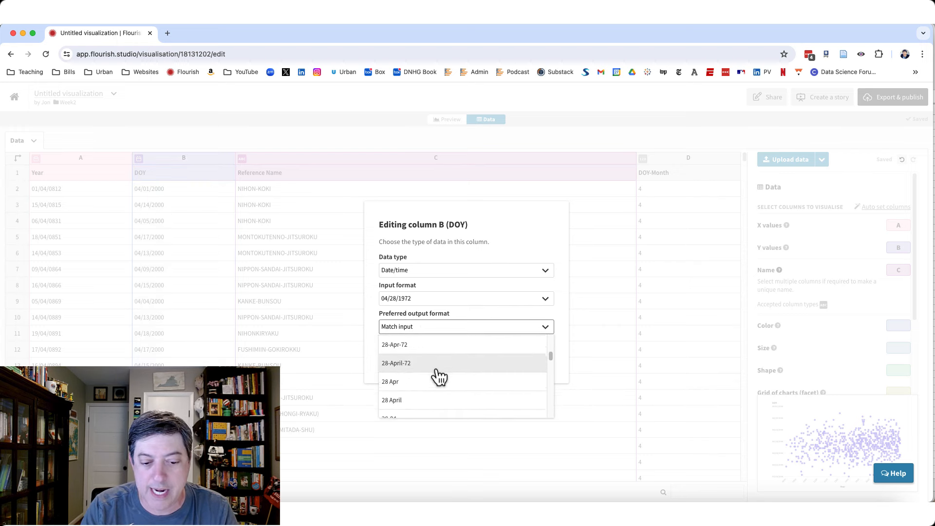
{"action": "scroll", "coordinate": [438, 376], "scroll_direction": "down", "scroll_amount": 5}
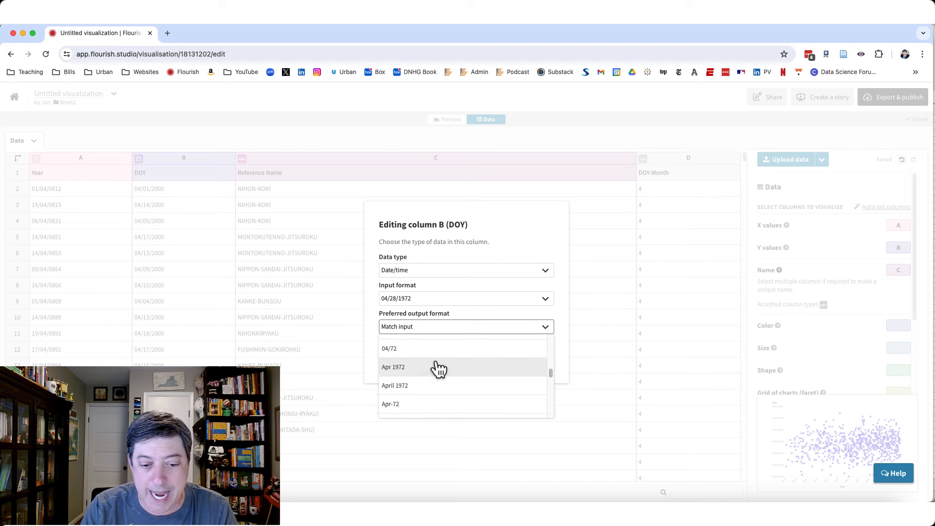
{"action": "scroll", "coordinate": [436, 367], "scroll_direction": "up", "scroll_amount": 1}
{"action": "scroll", "coordinate": [435, 363], "scroll_direction": "down", "scroll_amount": 4}
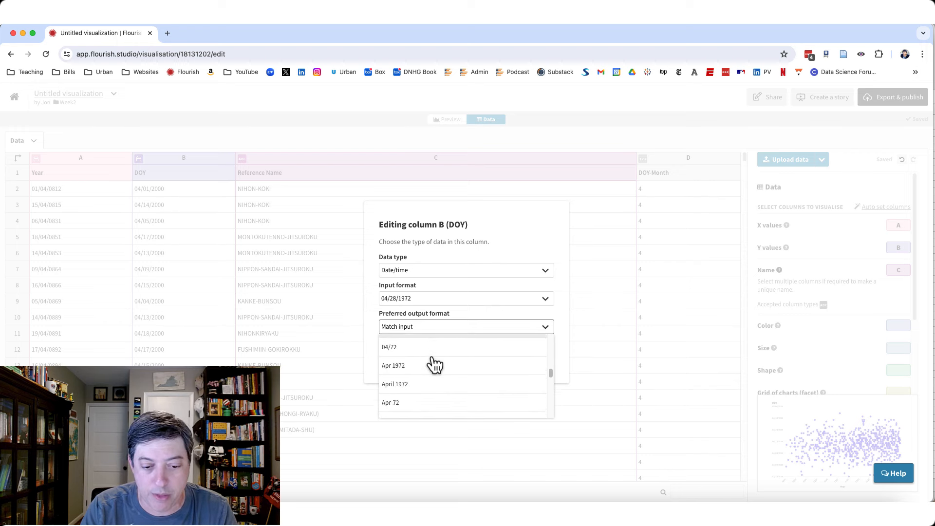
{"action": "left_click", "coordinate": [449, 121]}
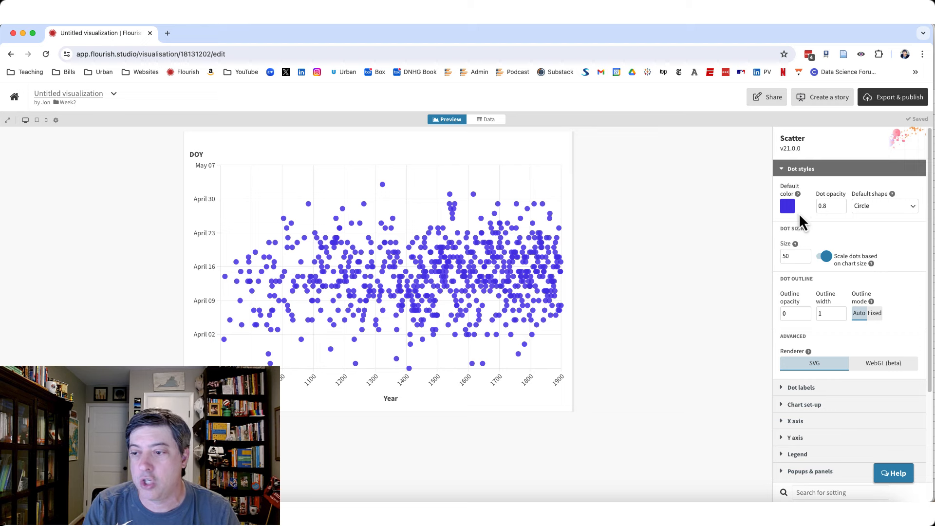
- Set the dots' default color to #E727BD and the dot opacity to 0.5
{"action": "left_click", "coordinate": [790, 206]}
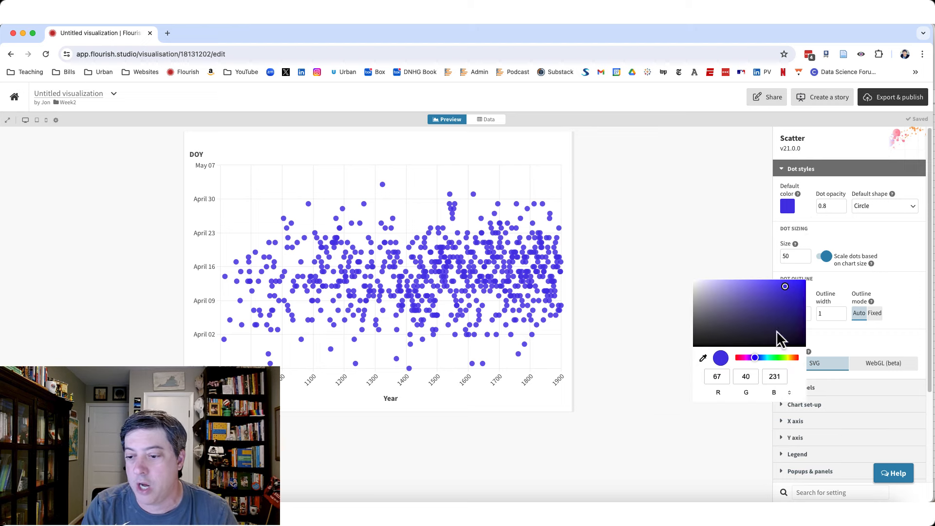
{"action": "left_click", "coordinate": [741, 379]}
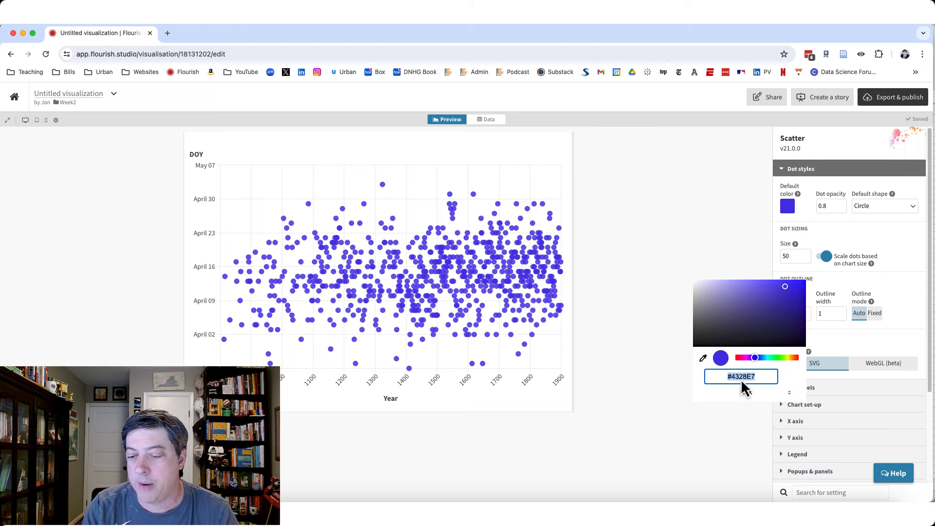
{"action": "type", "text": "#E727BD"}
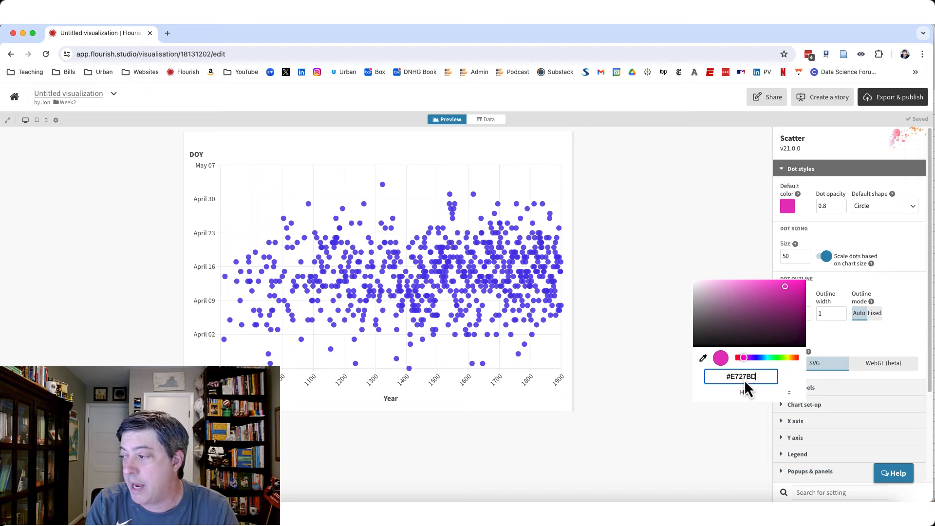
{"action": "left_click", "coordinate": [668, 247]}
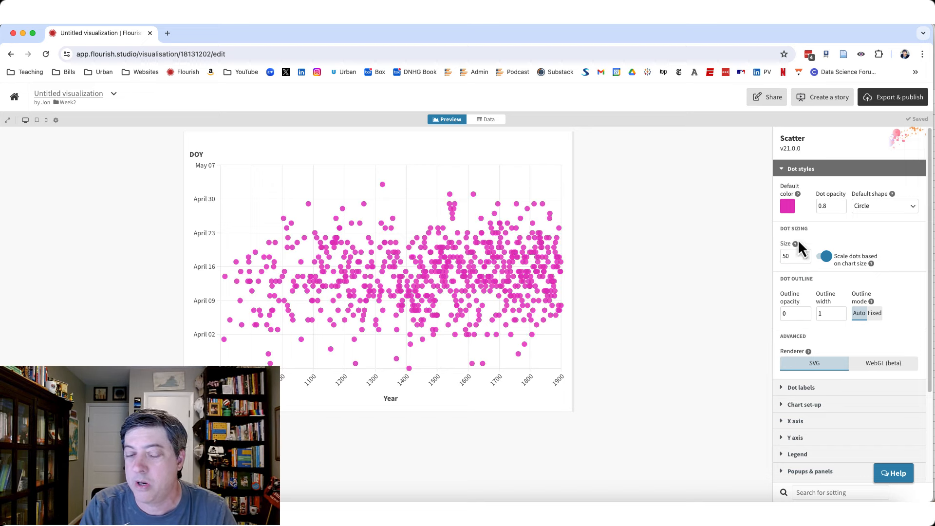
{"action": "left_click", "coordinate": [835, 208]}
{"action": "key", "text": "BackSpace"}
{"action": "type", "text": "5"}
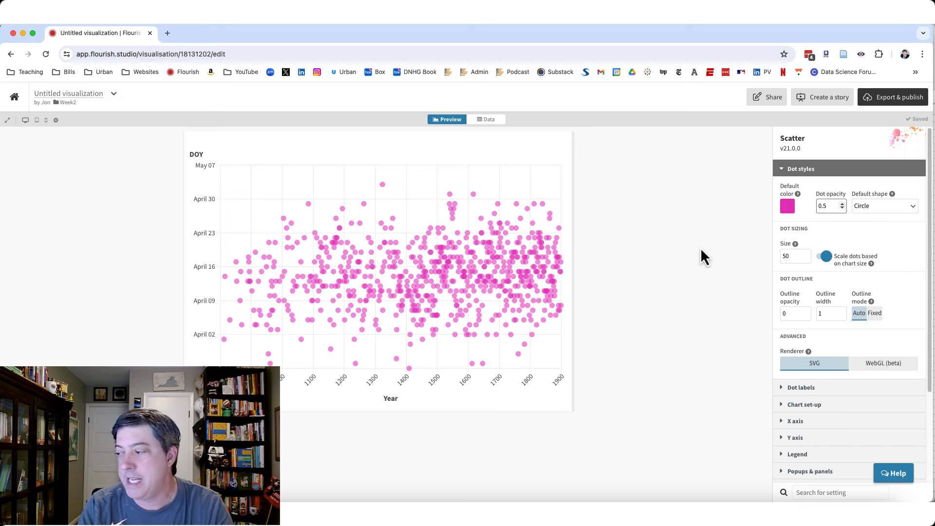
- Set the dot outline opacity to 0.5 and inspect individual points in the chart
{"action": "left_click", "coordinate": [796, 314]}
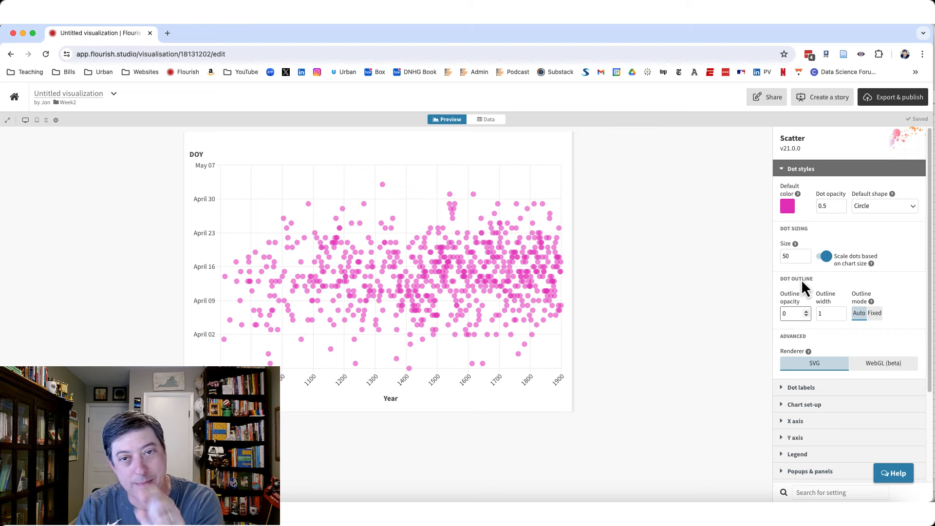
{"action": "type", "text": ".3"}
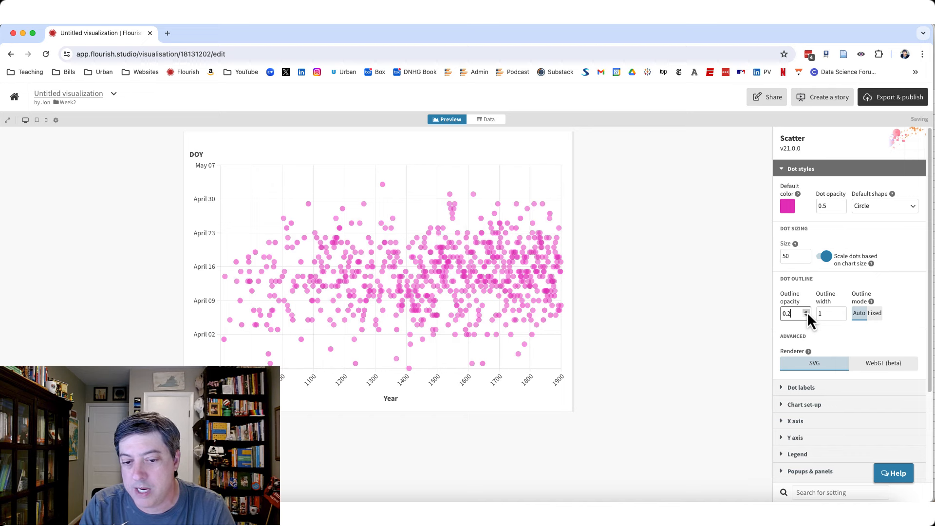
{"action": "left_click", "coordinate": [807, 311]}
{"action": "left_click", "coordinate": [807, 311]}
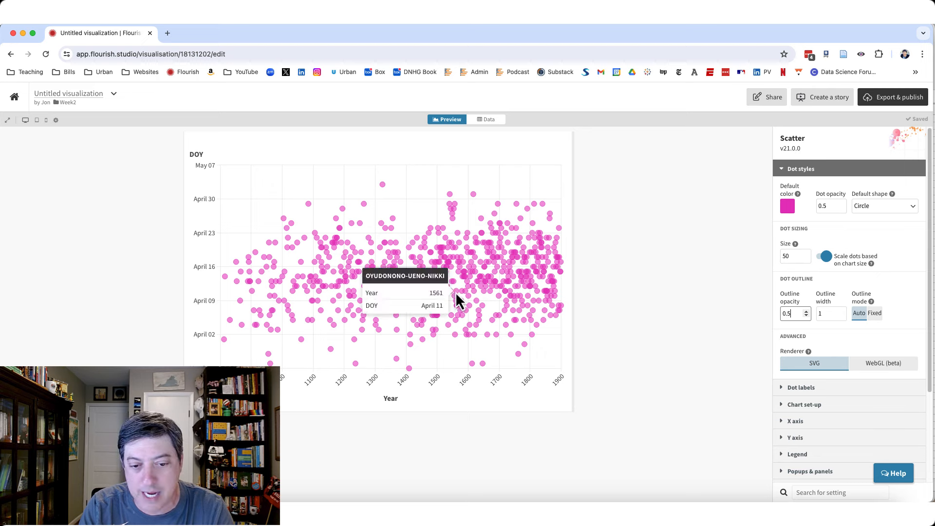
{"action": "mouse_move", "coordinate": [421, 300]}
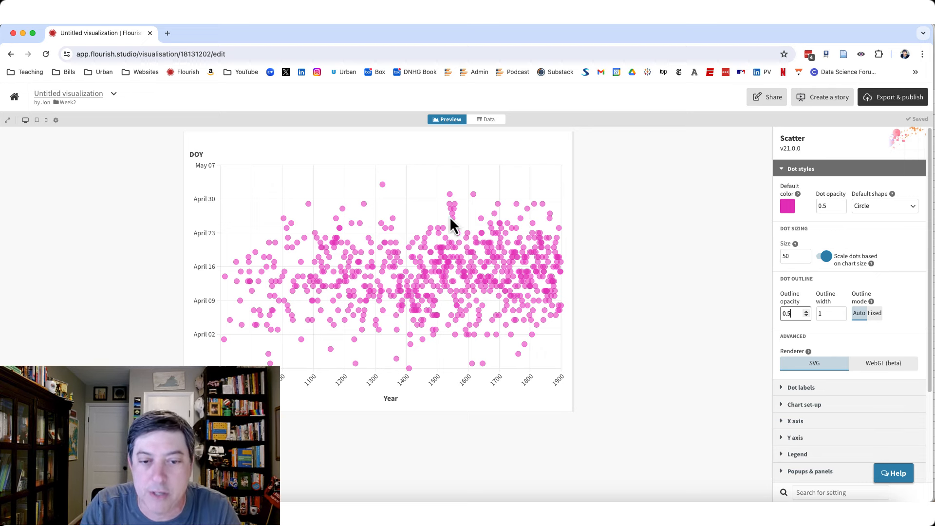
{"action": "mouse_move", "coordinate": [450, 209]}
- Enable styling for the X axis ticks and labels and set the label angle to 0°
{"action": "left_click", "coordinate": [796, 421]}
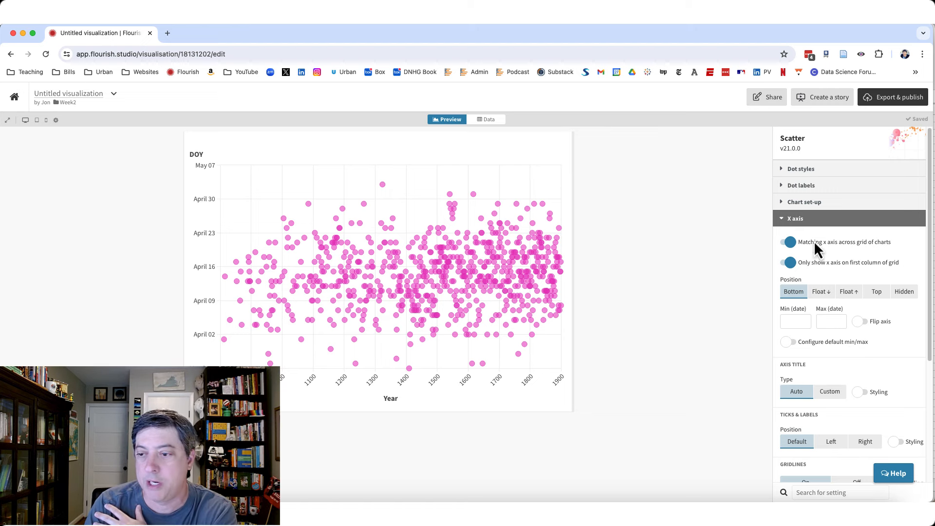
{"action": "scroll", "coordinate": [844, 282], "scroll_direction": "down", "scroll_amount": 2}
{"action": "left_click", "coordinate": [860, 356]}
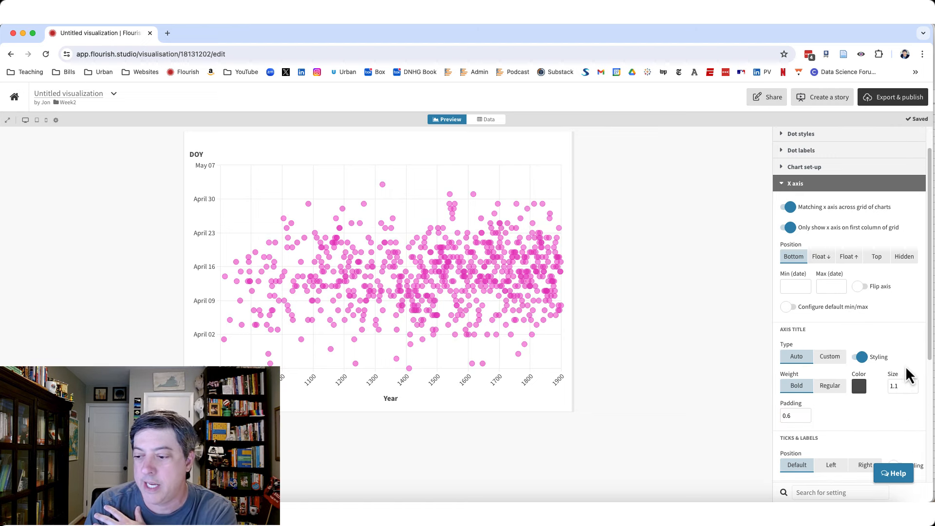
{"action": "left_click", "coordinate": [861, 357]}
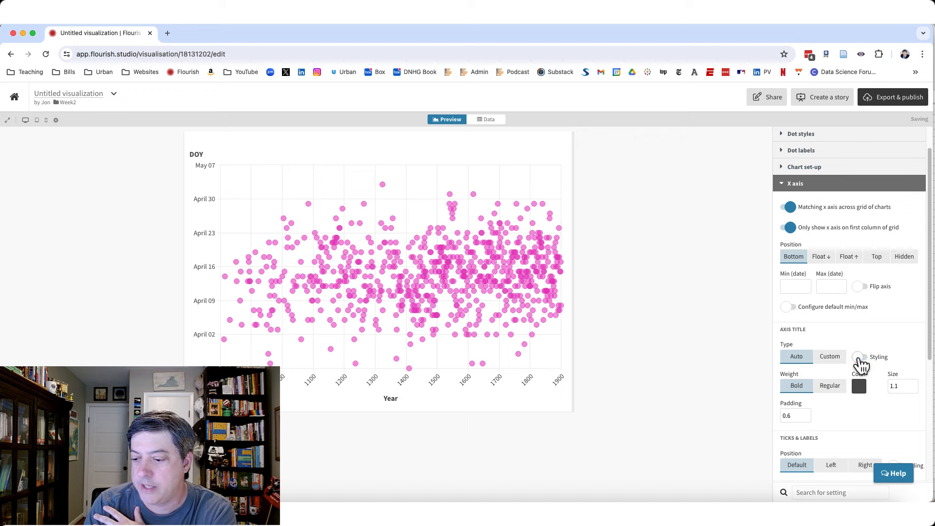
{"action": "left_click", "coordinate": [896, 407]}
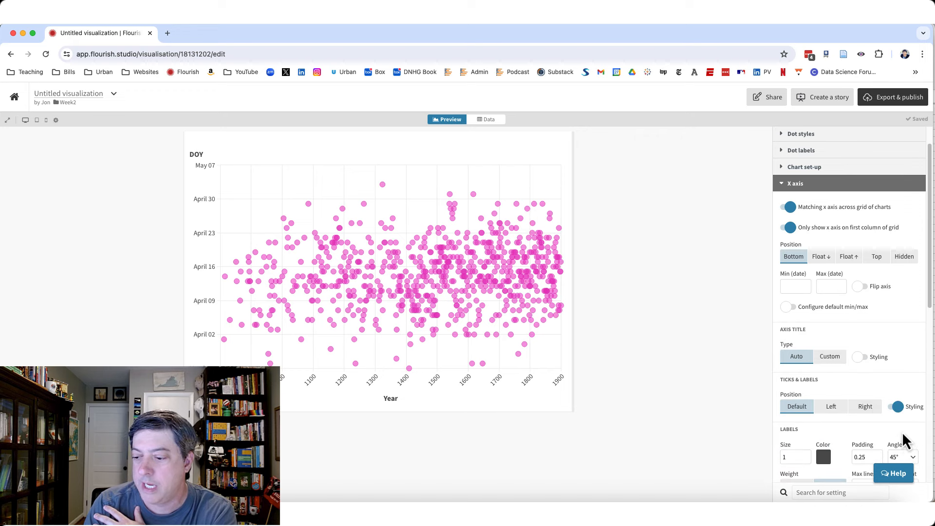
{"action": "scroll", "coordinate": [902, 432], "scroll_direction": "down", "scroll_amount": 3}
{"action": "left_click", "coordinate": [904, 391]}
{"action": "left_click", "coordinate": [896, 405]}
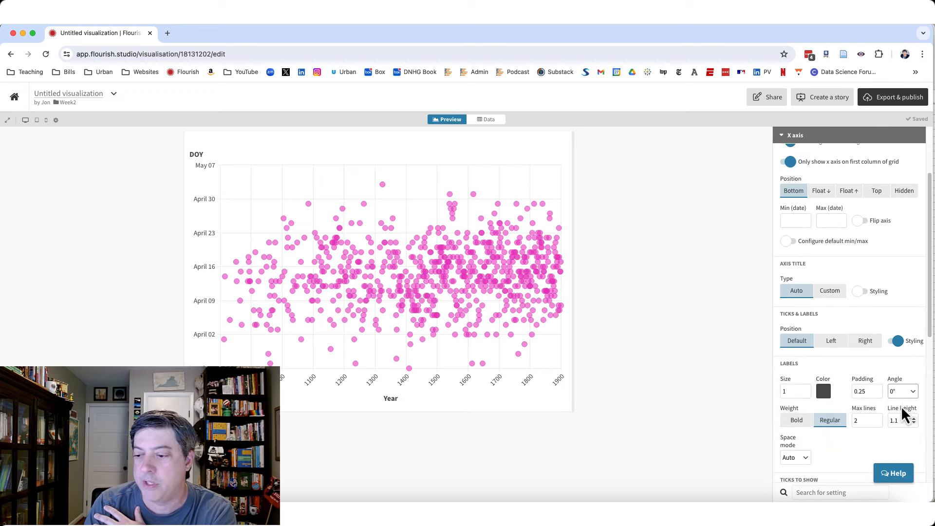
- Give the X axis the custom title "Full-flowering year" and close the X axis settings
{"action": "scroll", "coordinate": [865, 358], "scroll_direction": "up", "scroll_amount": 1}
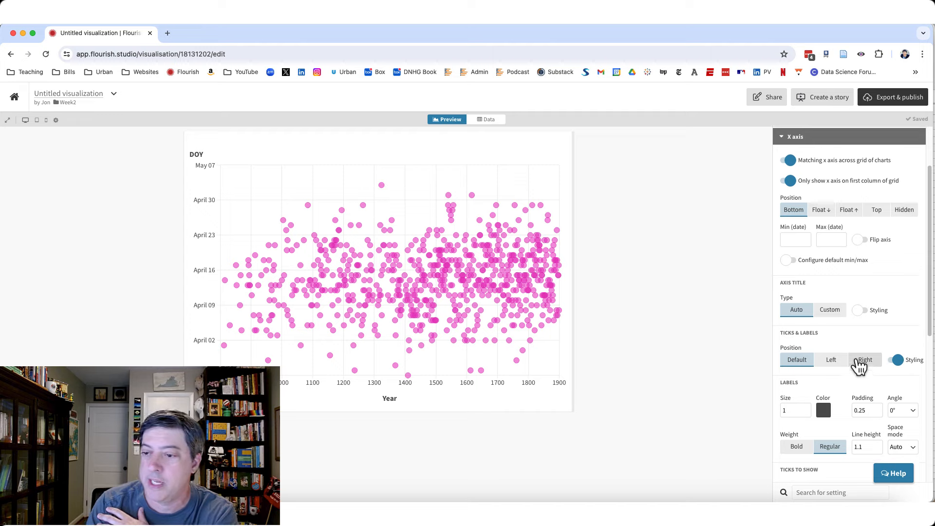
{"action": "scroll", "coordinate": [857, 370], "scroll_direction": "up", "scroll_amount": 1}
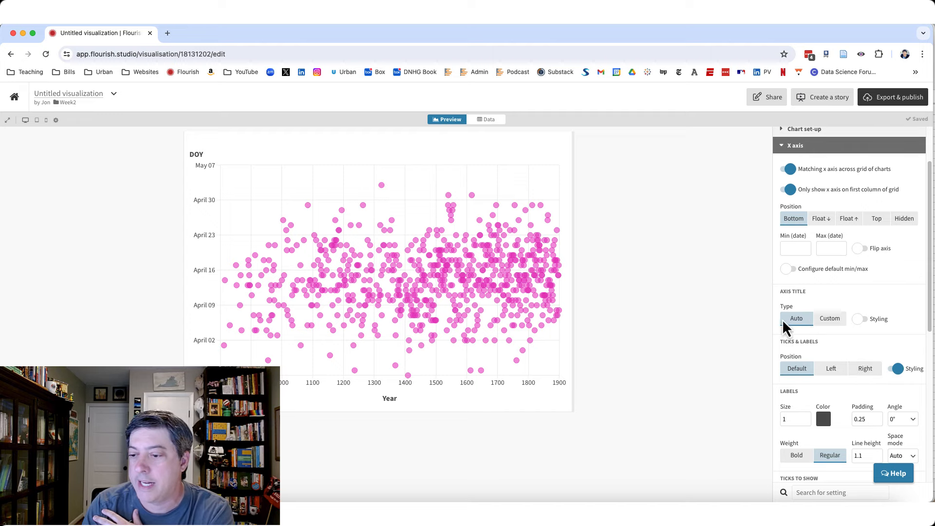
{"action": "left_click", "coordinate": [835, 319]}
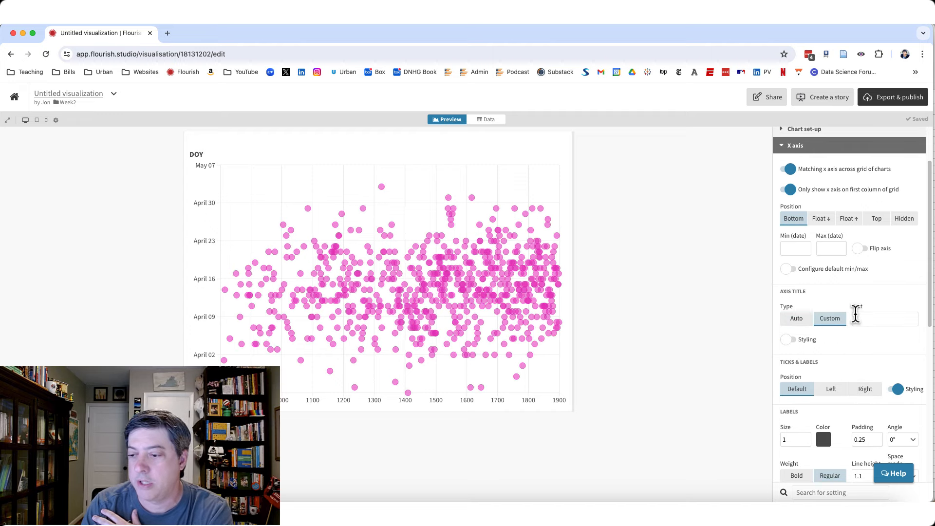
{"action": "left_click", "coordinate": [857, 317]}
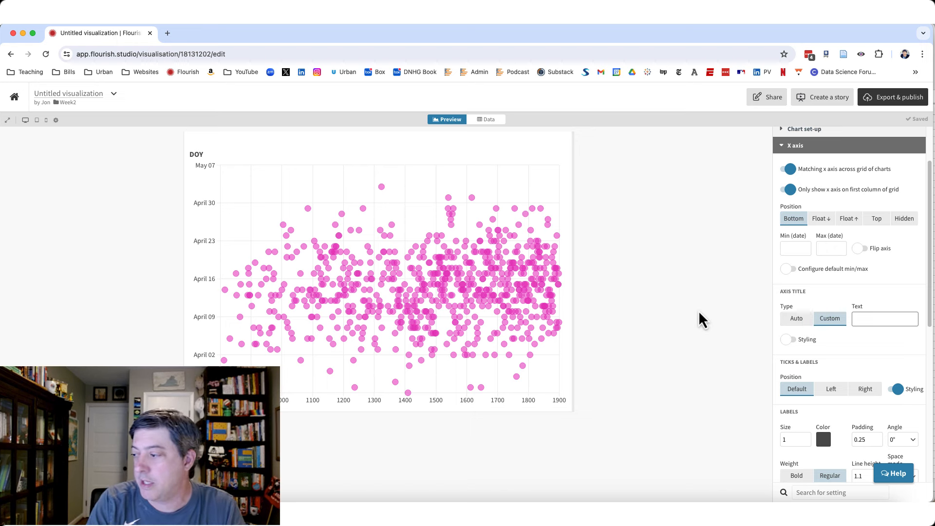
{"action": "type", "text": "Full-"}
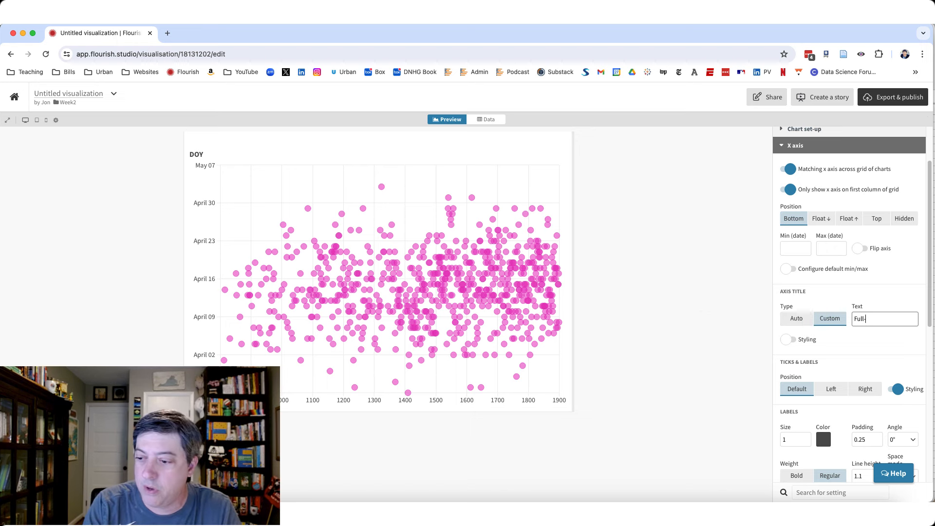
{"action": "type", "text": "flowering year"}
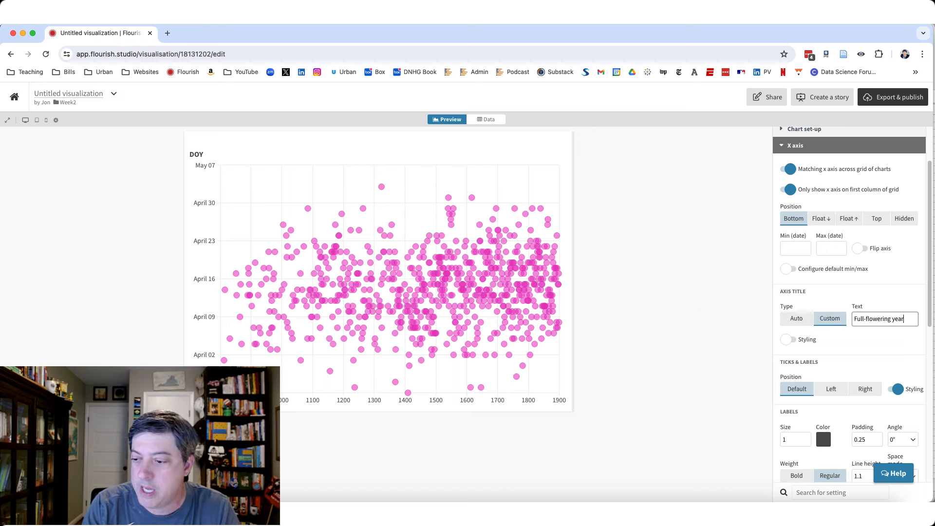
{"action": "left_click", "coordinate": [791, 146]}
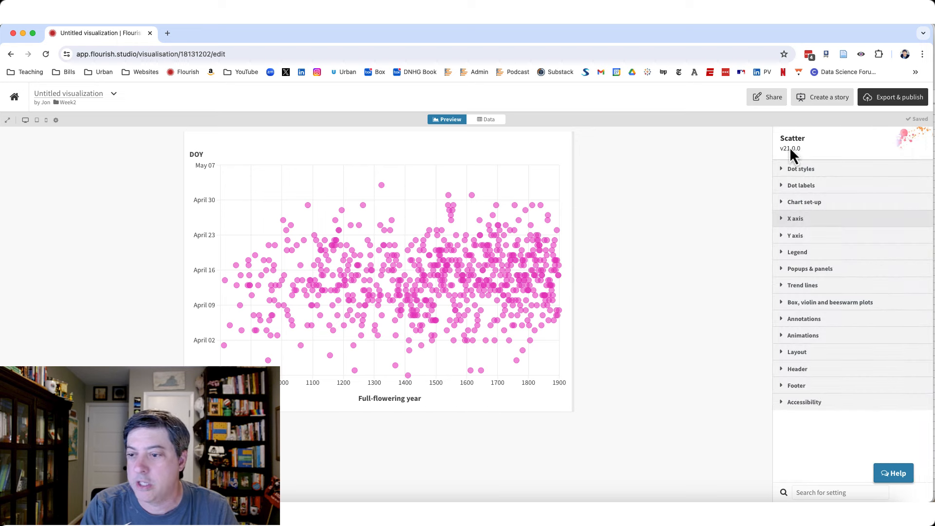
- Give the Y axis the custom title "Full-flowering day of year"
{"action": "left_click", "coordinate": [798, 236]}
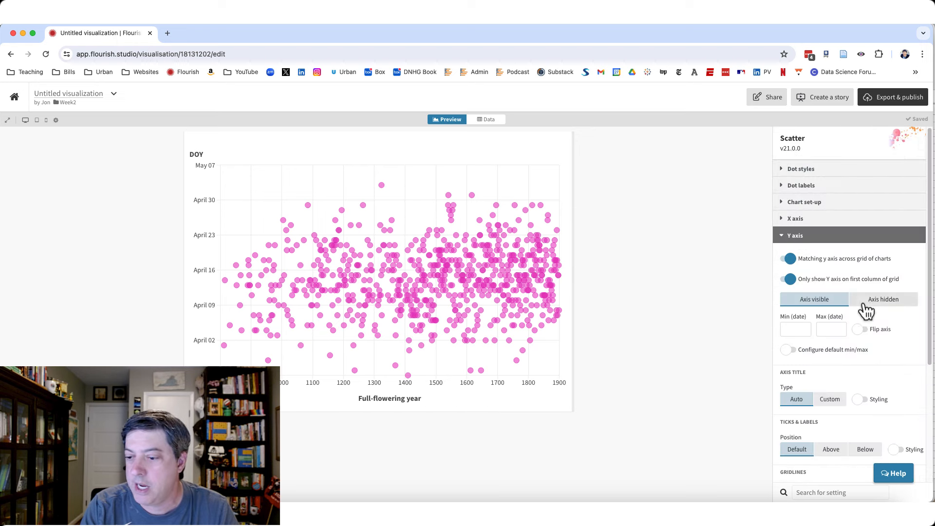
{"action": "scroll", "coordinate": [850, 365], "scroll_direction": "down", "scroll_amount": 1}
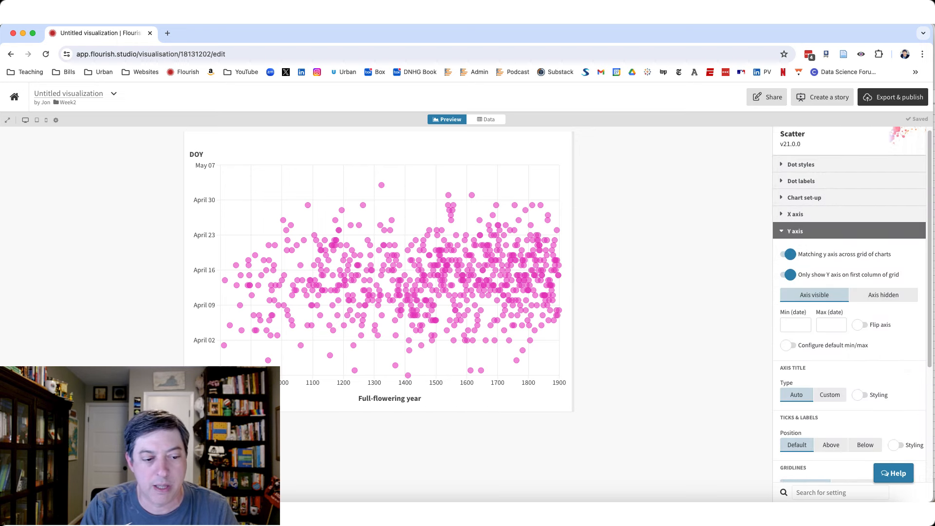
{"action": "left_click", "coordinate": [831, 397]}
{"action": "left_click", "coordinate": [867, 395]}
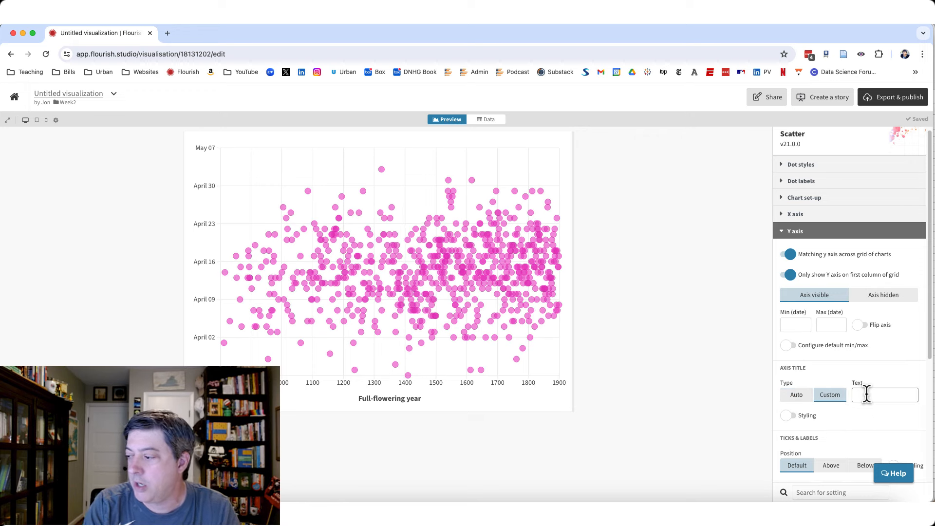
{"action": "type", "text": "Full"}
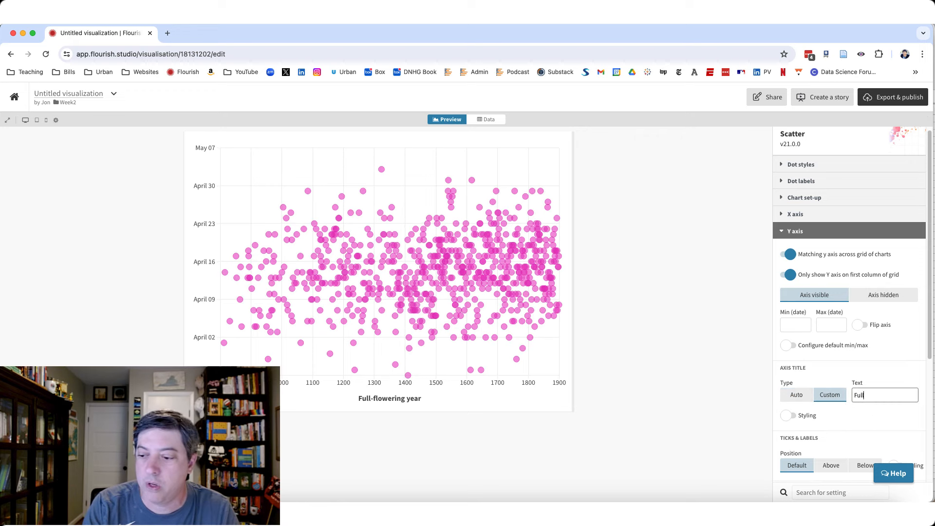
{"action": "type", "text": "-flowering day of year"}
{"action": "left_click", "coordinate": [725, 317]}
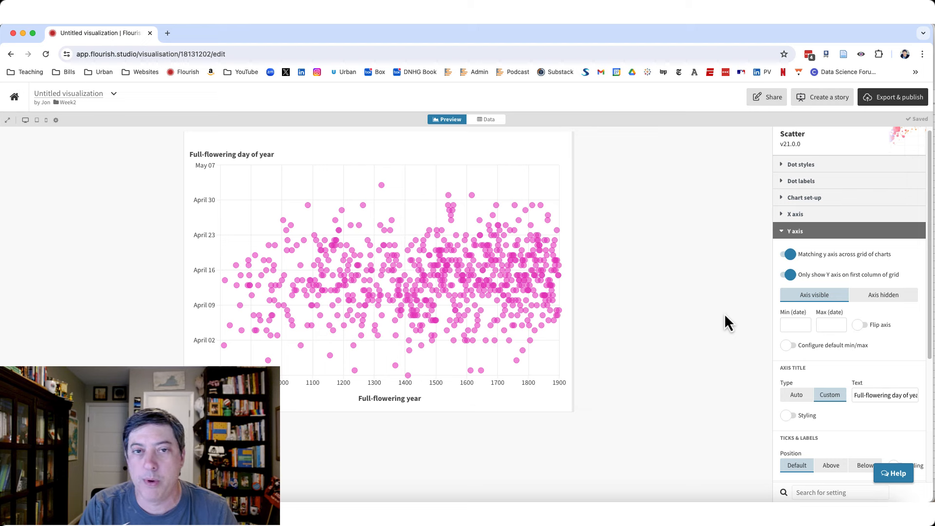
- Open the chart's header settings to reach the title field
{"action": "scroll", "coordinate": [845, 350], "scroll_direction": "down", "scroll_amount": 5}
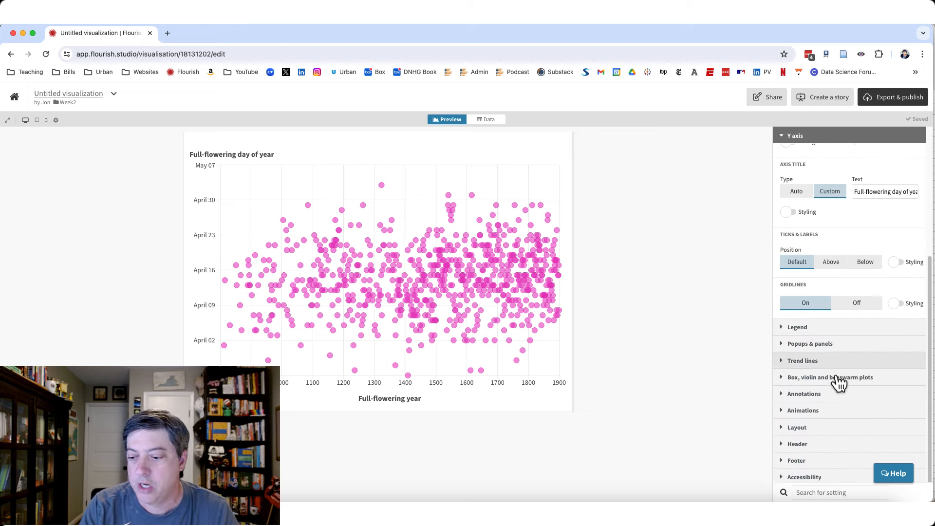
{"action": "left_click", "coordinate": [819, 444]}
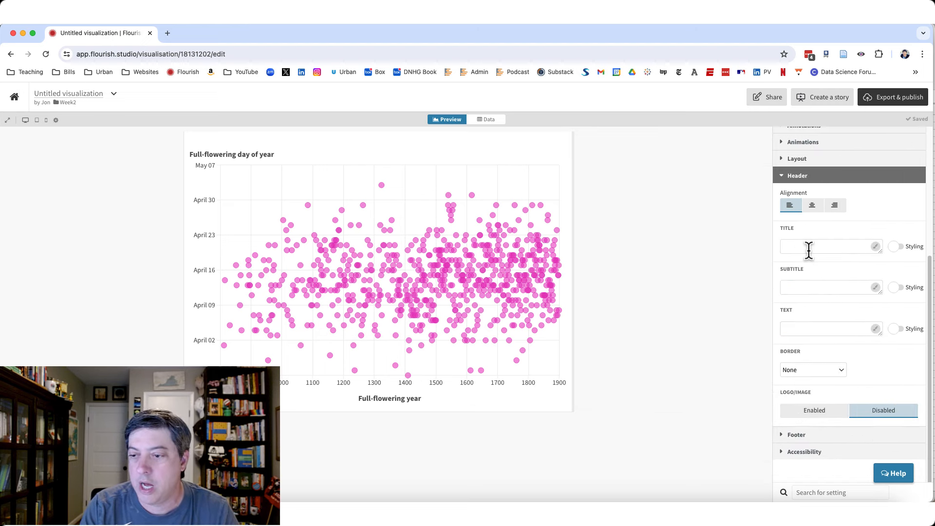
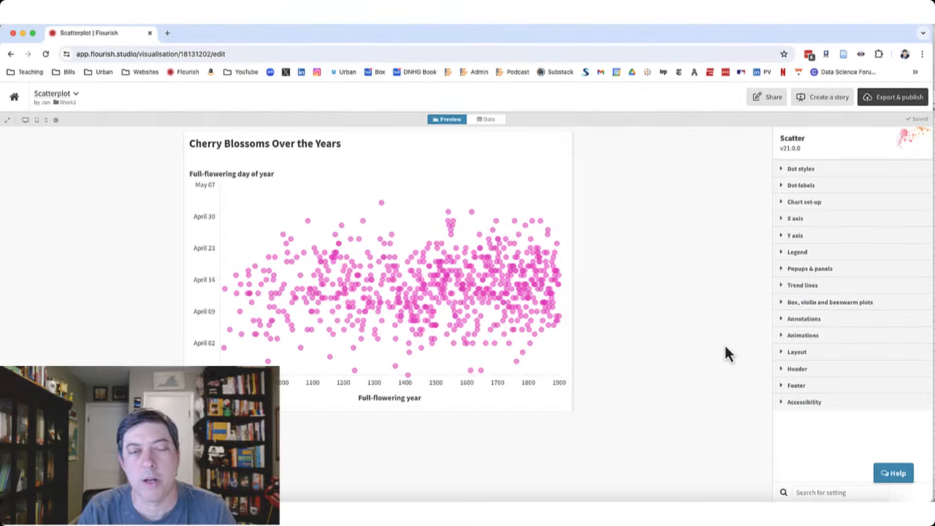
- Set the chart's layout background color to #CEEDFD and close the layout settings
{"action": "left_click", "coordinate": [797, 353]}
{"action": "scroll", "coordinate": [829, 350], "scroll_direction": "down", "scroll_amount": 3}
{"action": "left_click", "coordinate": [788, 333]}
{"action": "left_click", "coordinate": [735, 251]}
{"action": "left_click", "coordinate": [736, 250]}
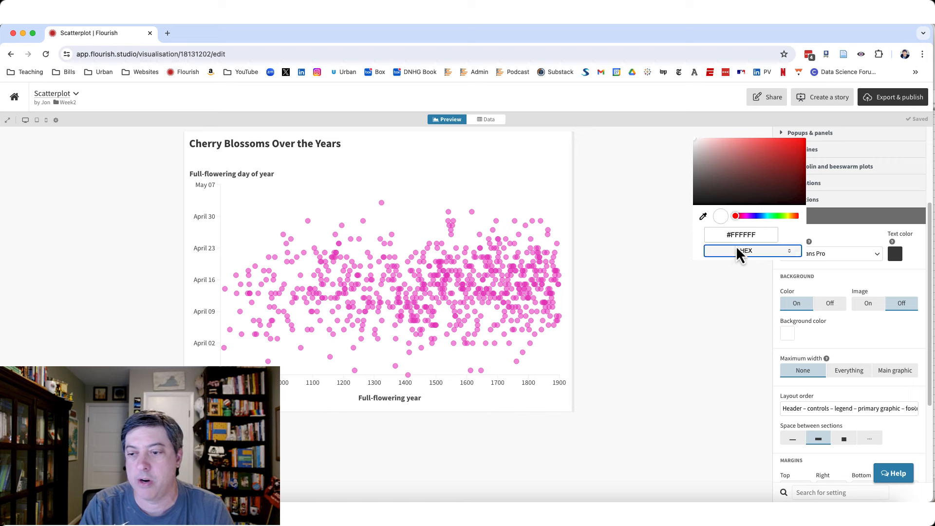
{"action": "left_click", "coordinate": [739, 239]}
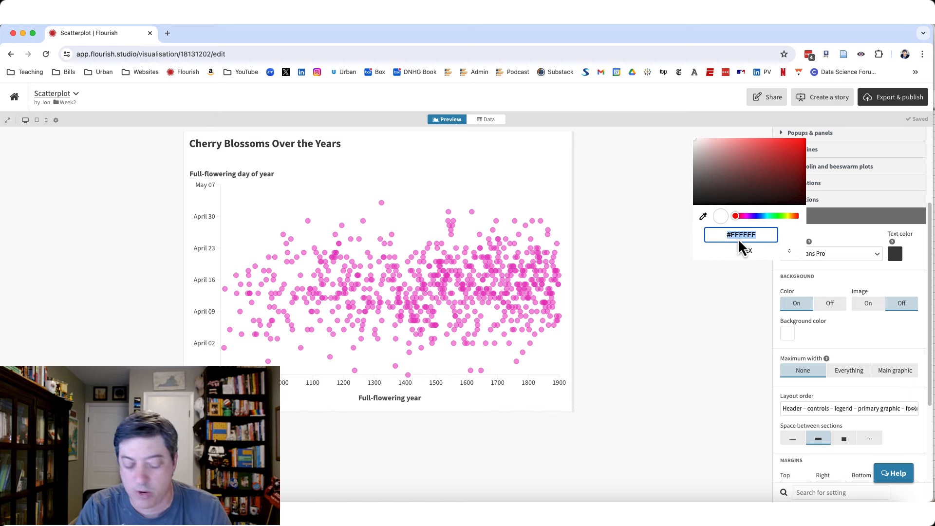
{"action": "type", "text": "#CEED"}
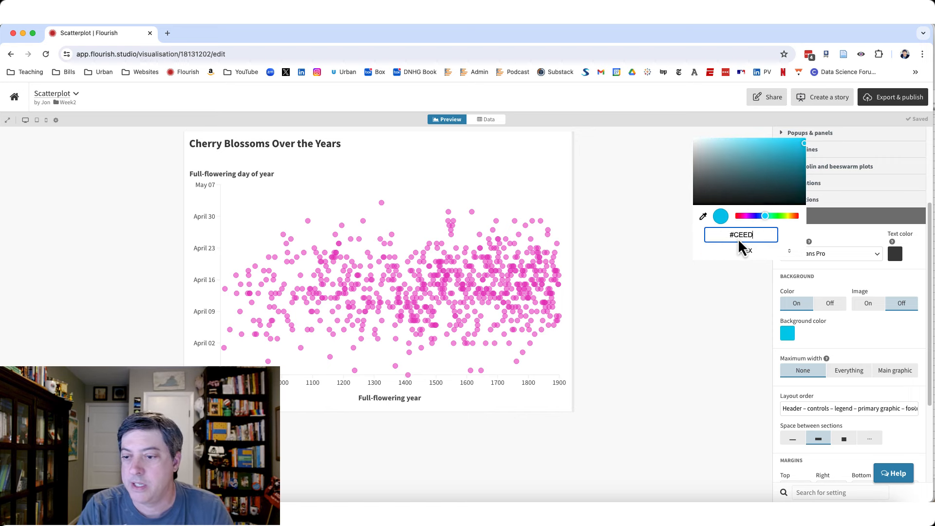
{"action": "type", "text": "F"}
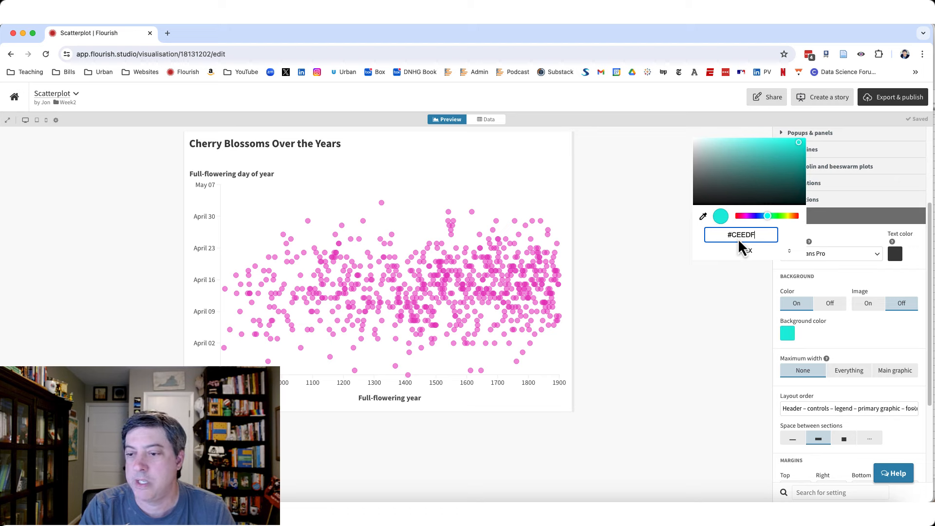
{"action": "type", "text": "D"}
{"action": "key", "text": "Return"}
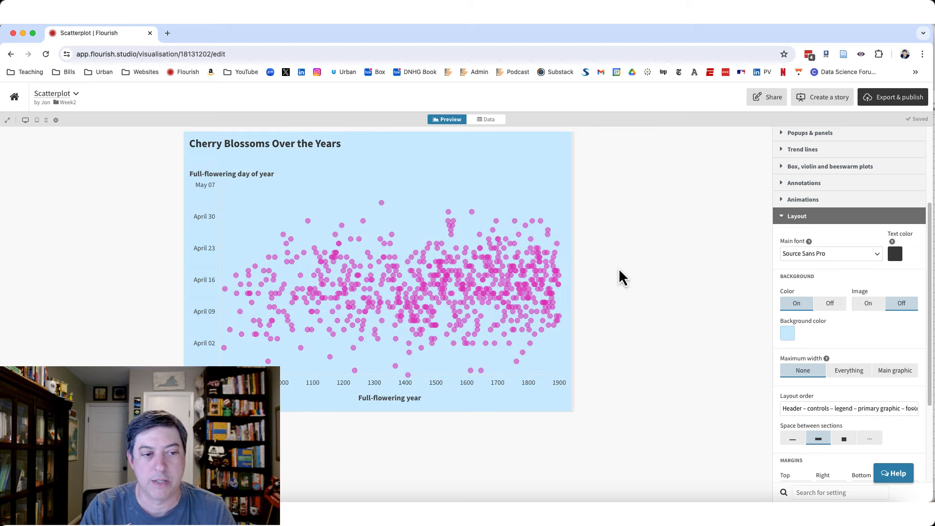
{"action": "left_click", "coordinate": [799, 217]}
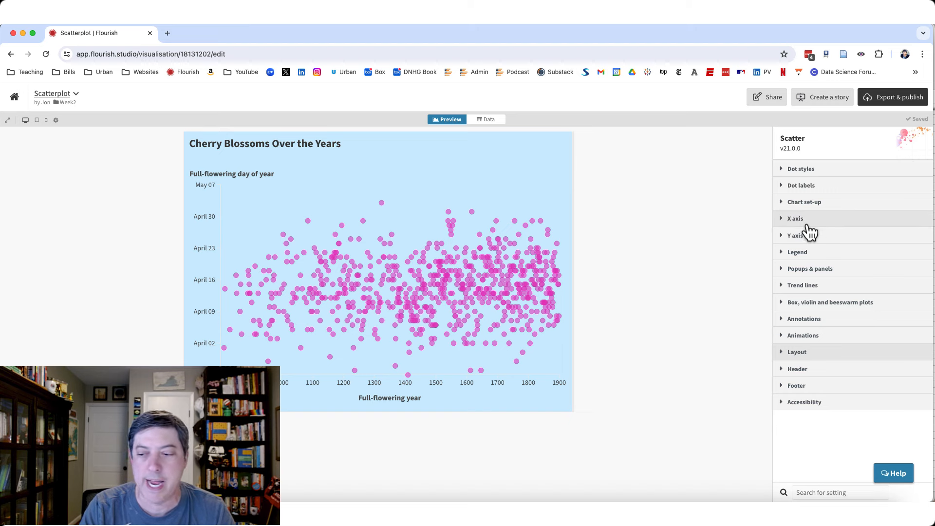
- Review the Y axis settings down to the gridlines option and close them
{"action": "left_click", "coordinate": [807, 234]}
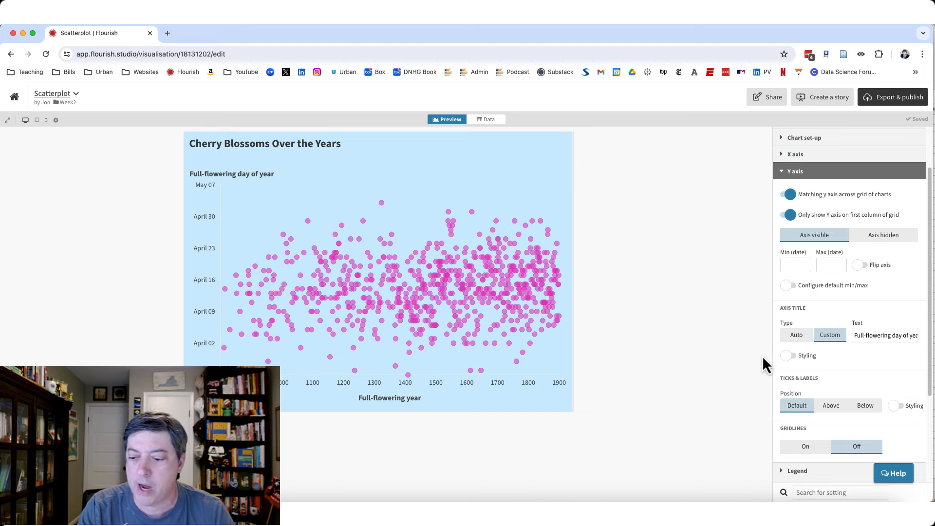
{"action": "scroll", "coordinate": [826, 363], "scroll_direction": "down", "scroll_amount": 1}
{"action": "left_click", "coordinate": [795, 161]}
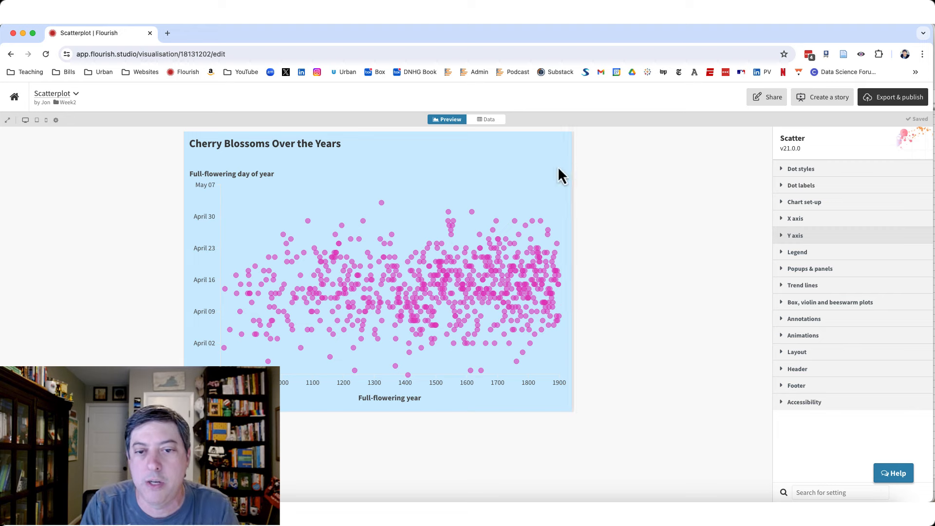
- Color the dots by the Month column (D) and review the dot color settings in the chart preview
{"action": "left_click", "coordinate": [488, 119]}
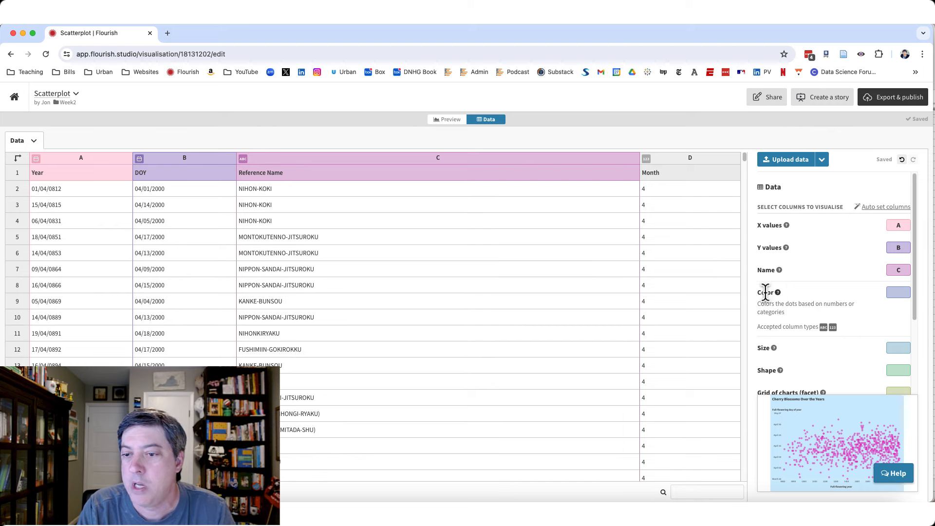
{"action": "left_click", "coordinate": [899, 292]}
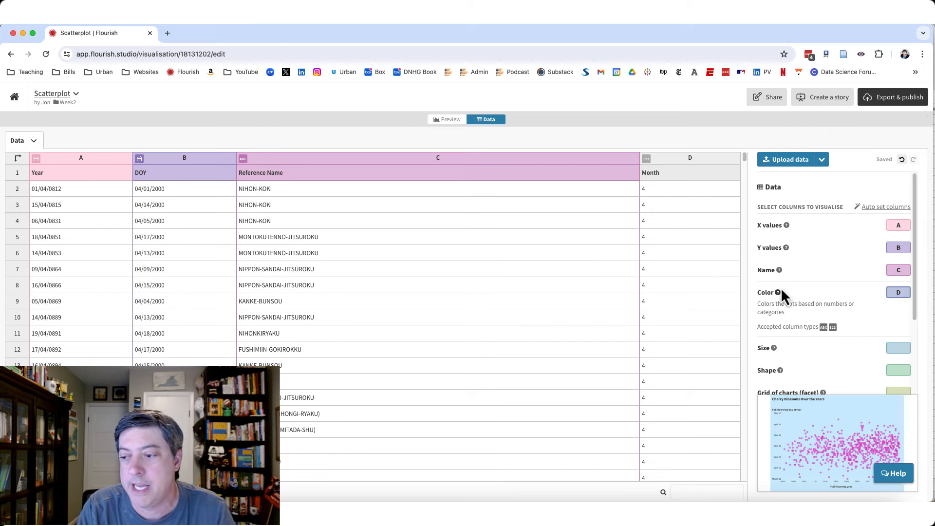
{"action": "type", "text": "D"}
{"action": "key", "text": "Tab"}
{"action": "left_click", "coordinate": [448, 119]}
{"action": "left_click", "coordinate": [801, 186]}
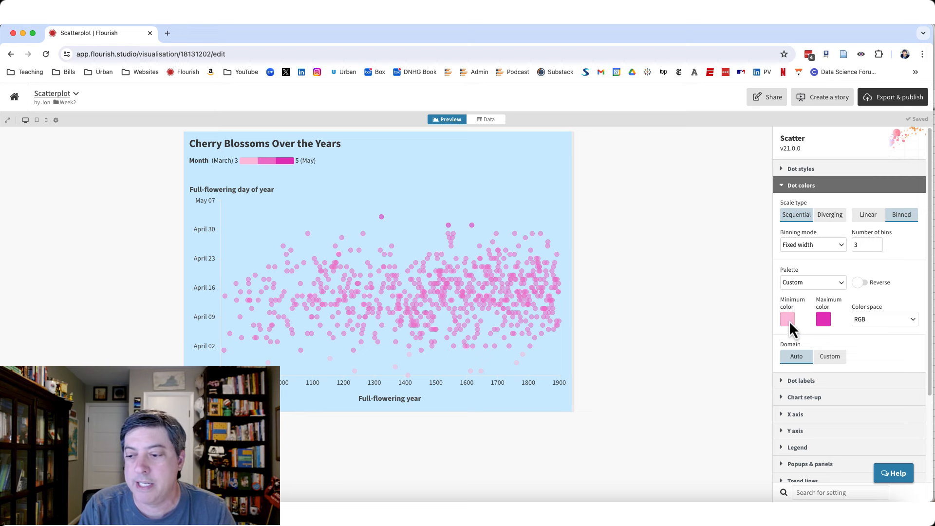
{"action": "left_click", "coordinate": [801, 185]}
- Clear the custom min and max labels of the legend's color band
{"action": "left_click", "coordinate": [825, 269]}
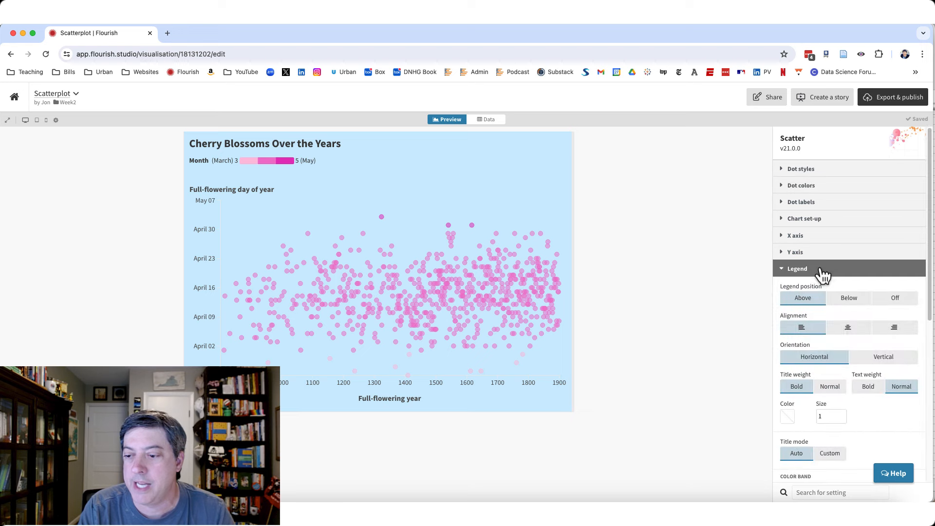
{"action": "scroll", "coordinate": [838, 340], "scroll_direction": "down", "scroll_amount": 3}
{"action": "scroll", "coordinate": [838, 335], "scroll_direction": "down", "scroll_amount": 1}
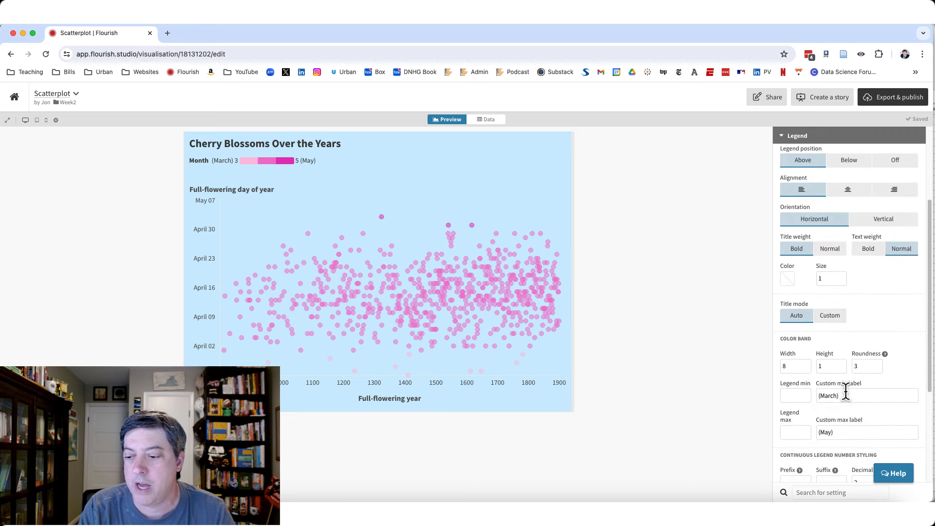
{"action": "left_click_drag", "start_coordinate": [872, 395], "coordinate": [809, 397]}
{"action": "left_click_drag", "start_coordinate": [838, 433], "coordinate": [811, 435]}
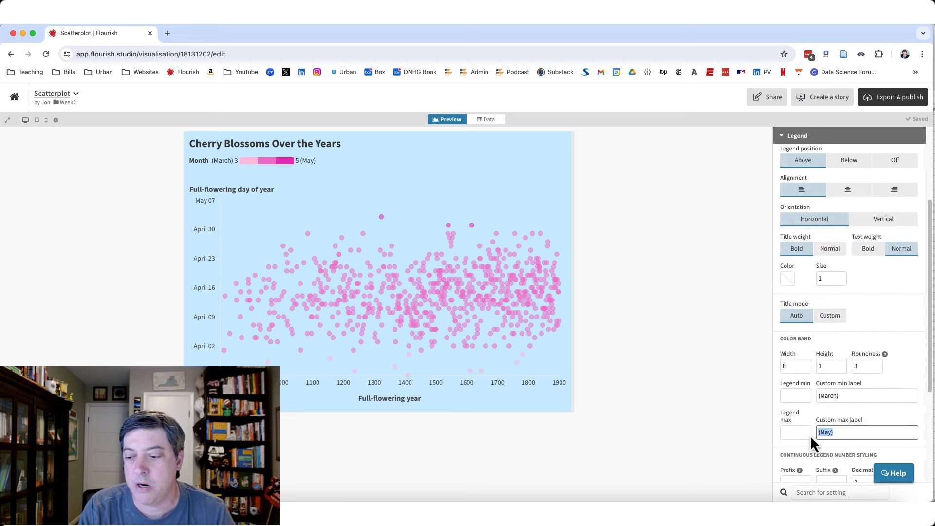
{"action": "left_click", "coordinate": [819, 395]}
{"action": "left_click", "coordinate": [806, 396]}
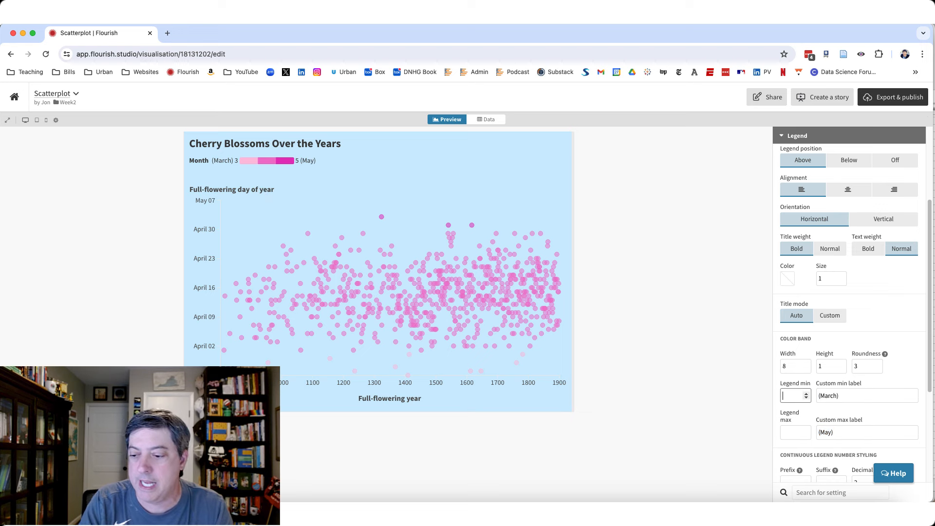
{"action": "key", "text": "Tab"}
{"action": "key", "text": "BackSpace"}
{"action": "key", "text": "Tab"}
{"action": "key", "text": "Tab"}
{"action": "key", "text": "BackSpace"}
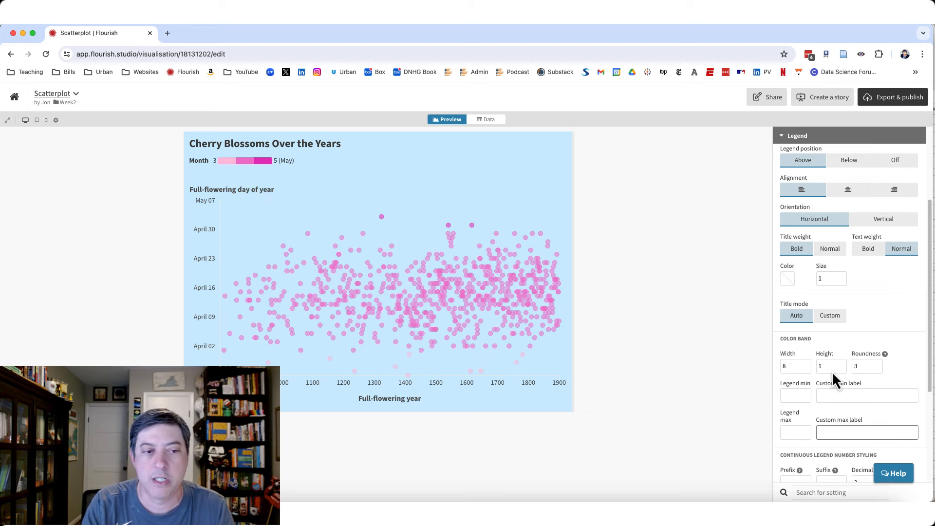
{"action": "left_click", "coordinate": [663, 308]}
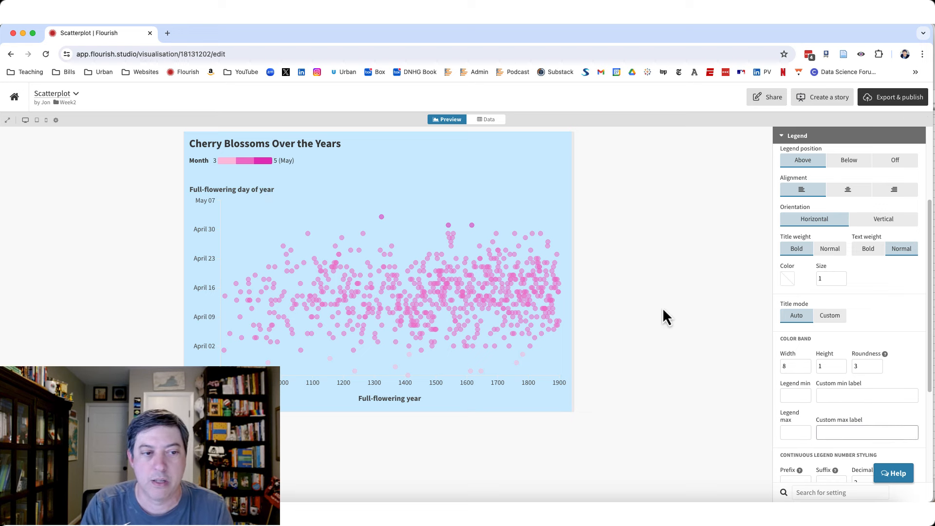
- Set the legend's custom min label to "(March)" and its custom max label to "(May)"
{"action": "left_click", "coordinate": [823, 395]}
{"action": "type", "text": "(March)"}
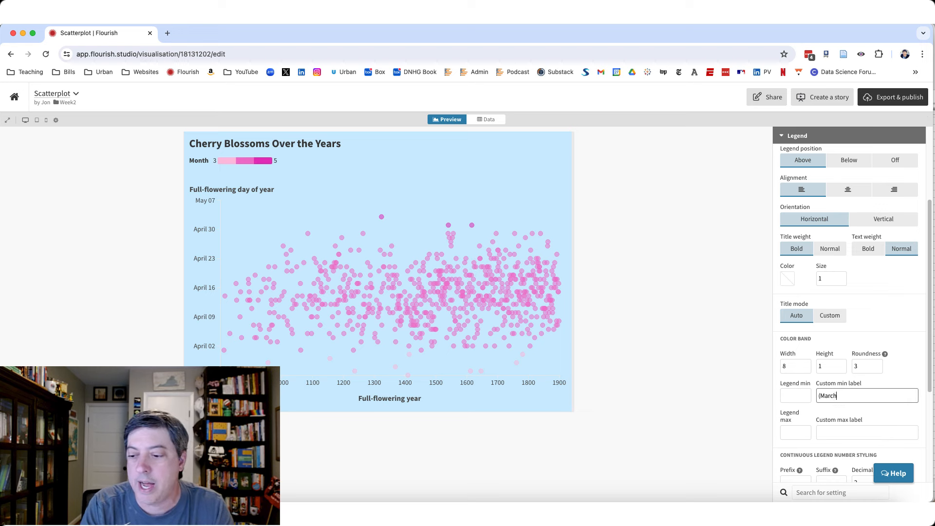
{"action": "key", "text": "Tab"}
{"action": "key", "text": "Tab"}
{"action": "type", "text": "(May)"}
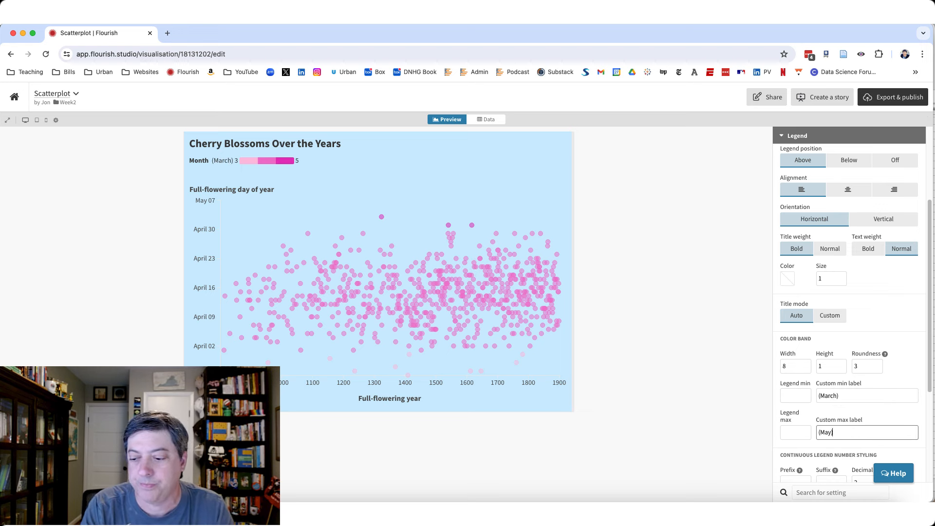
{"action": "left_click", "coordinate": [741, 332]}
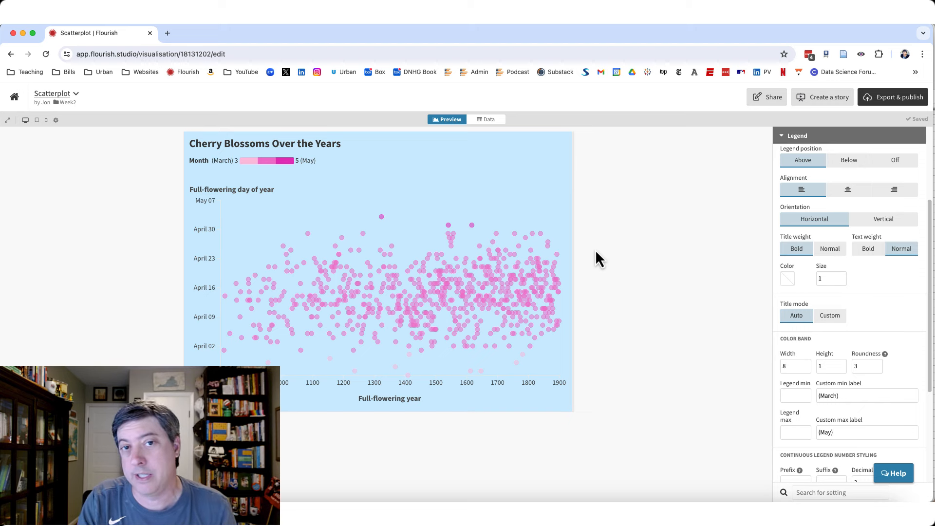
- Open the Week2 project folder in a new tab and create a new grouped bar chart visualization
{"action": "right_click", "coordinate": [70, 106]}
{"action": "left_click", "coordinate": [76, 109]}
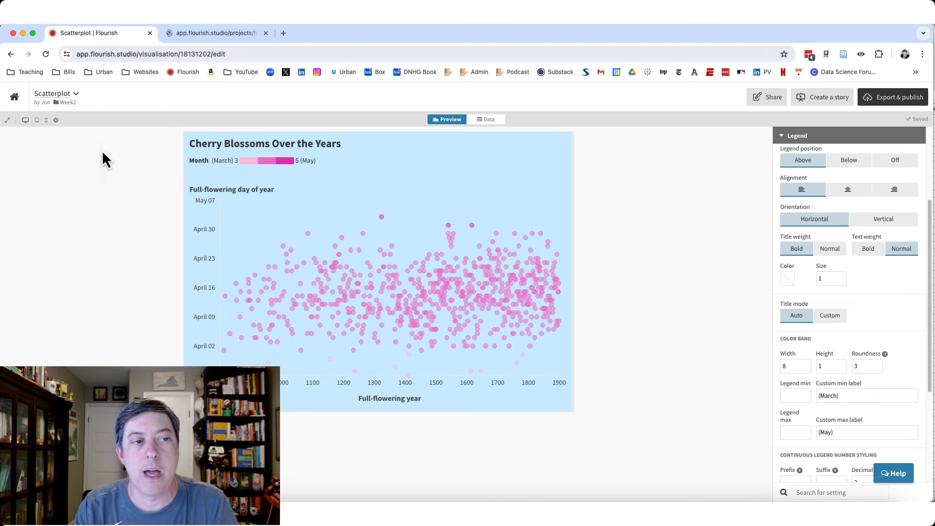
{"action": "left_click", "coordinate": [204, 33]}
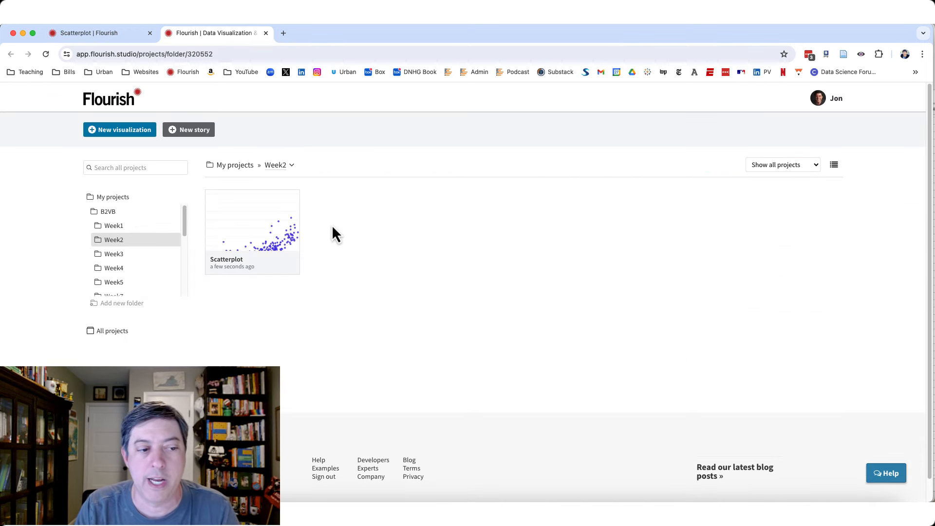
{"action": "left_click", "coordinate": [129, 130]}
{"action": "left_click", "coordinate": [615, 229]}
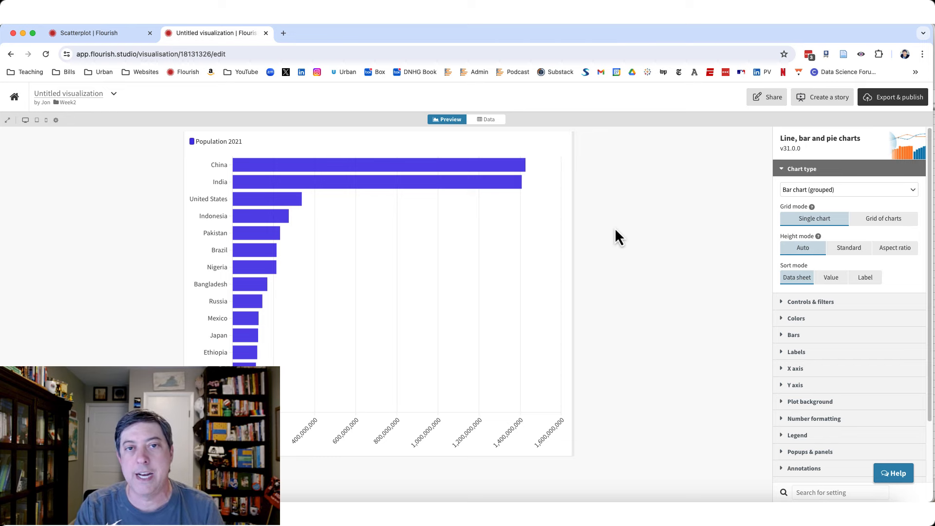
- Switch to Excel and undo the helper entries in columns F and G beside the daily counts
{"action": "key", "text": "super+Tab"}
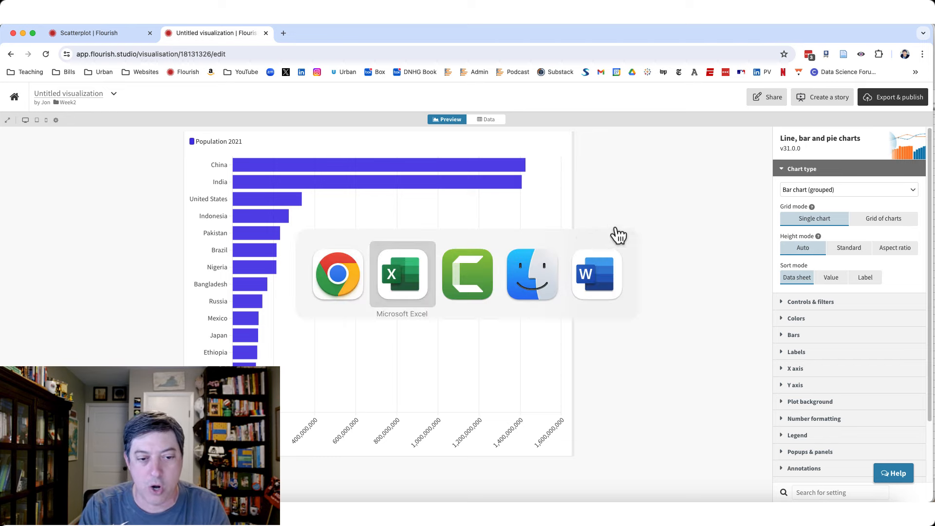
{"action": "left_click", "coordinate": [417, 277]}
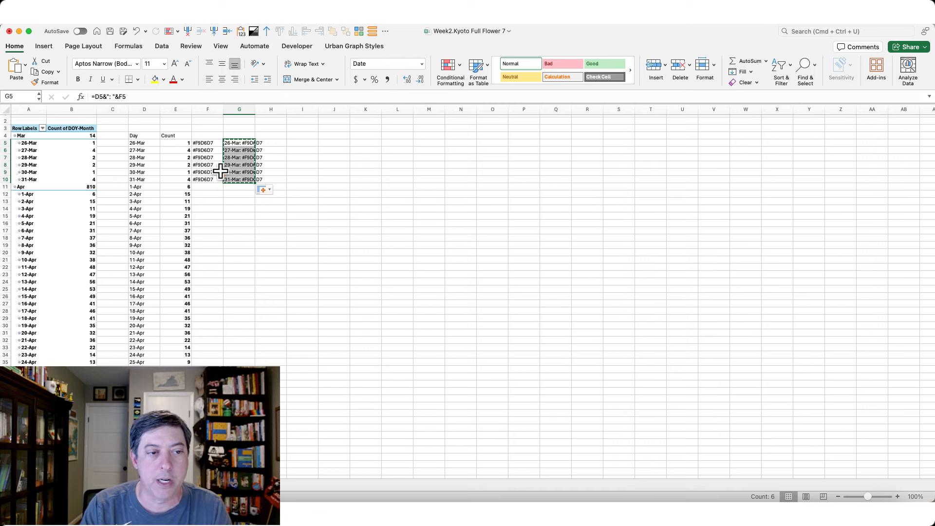
{"action": "left_click_drag", "start_coordinate": [208, 143], "coordinate": [270, 194]}
{"action": "key", "text": "super+z"}
{"action": "key", "text": "super+z"}
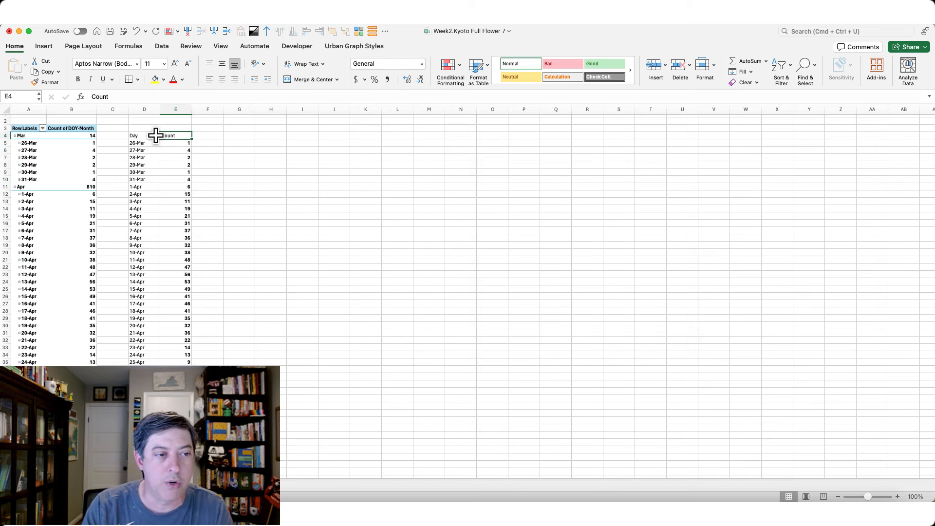
- Copy the whole Day and Count table starting at D4, headers included, and switch back to Flourish in Chrome
{"action": "left_click_drag", "start_coordinate": [141, 135], "coordinate": [178, 450]}
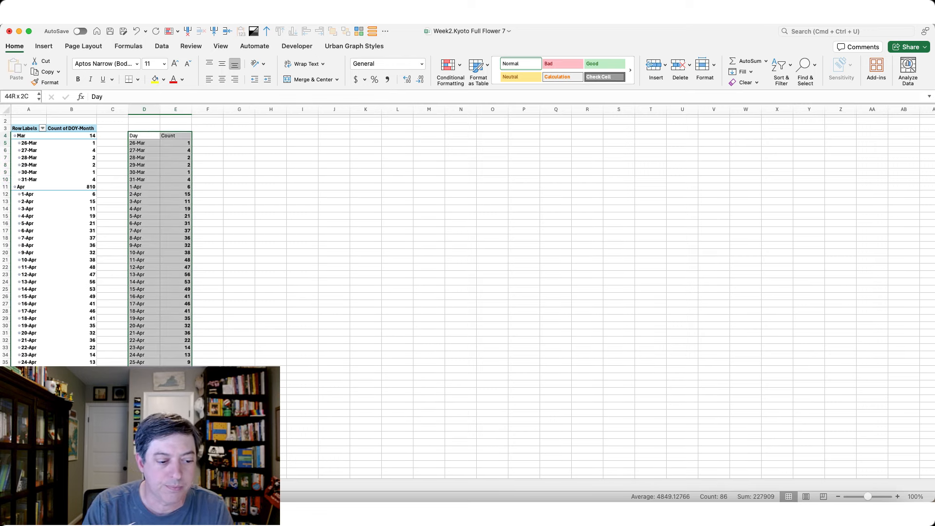
{"action": "left_click", "coordinate": [81, 276]}
{"action": "left_click", "coordinate": [144, 136]}
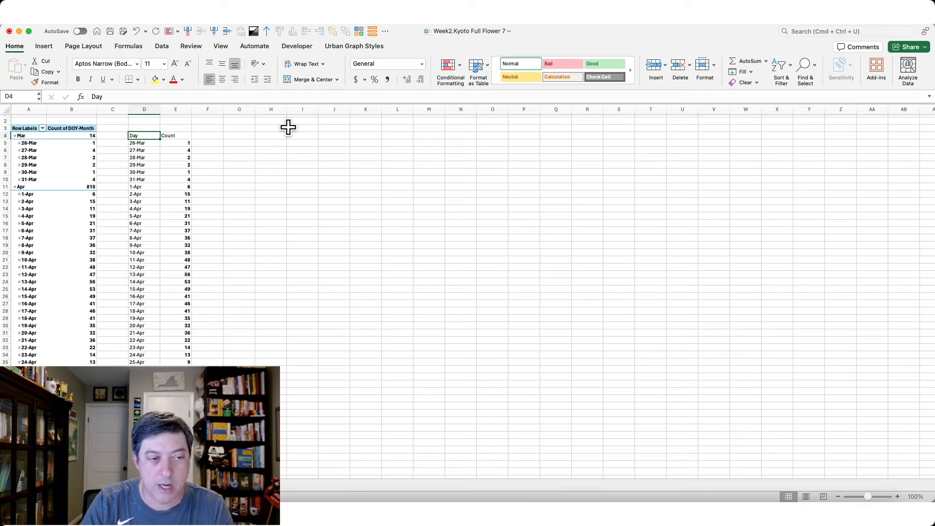
{"action": "key", "text": "super+shift+Right"}
{"action": "key", "text": "super+shift+Down"}
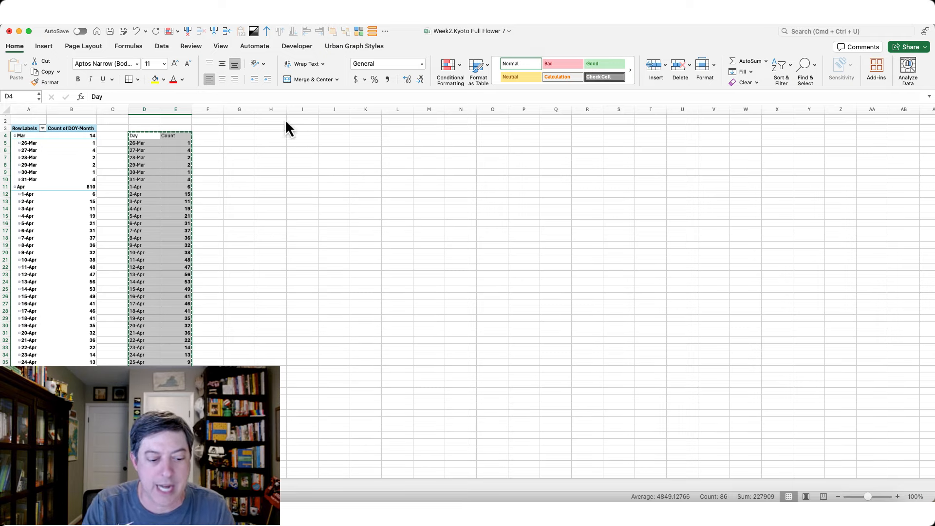
{"action": "key", "text": "super+Tab"}
{"action": "left_click", "coordinate": [406, 288]}
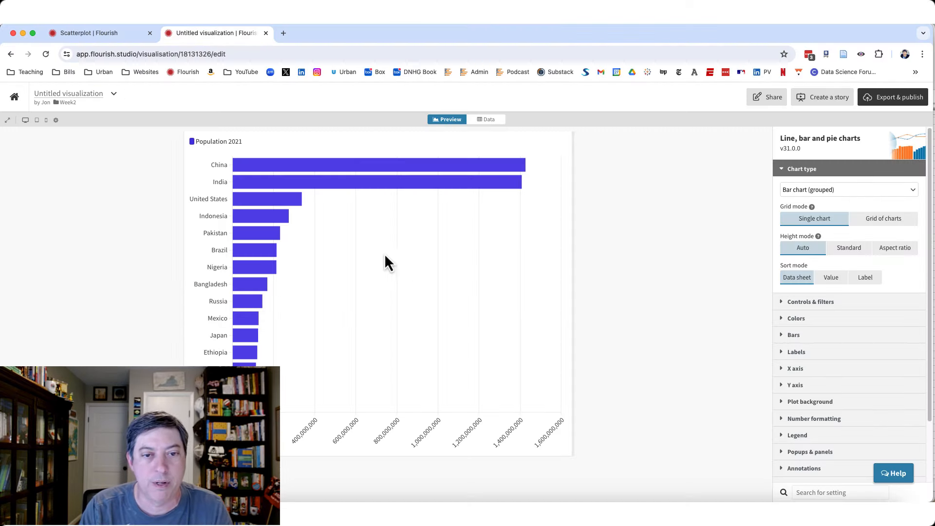
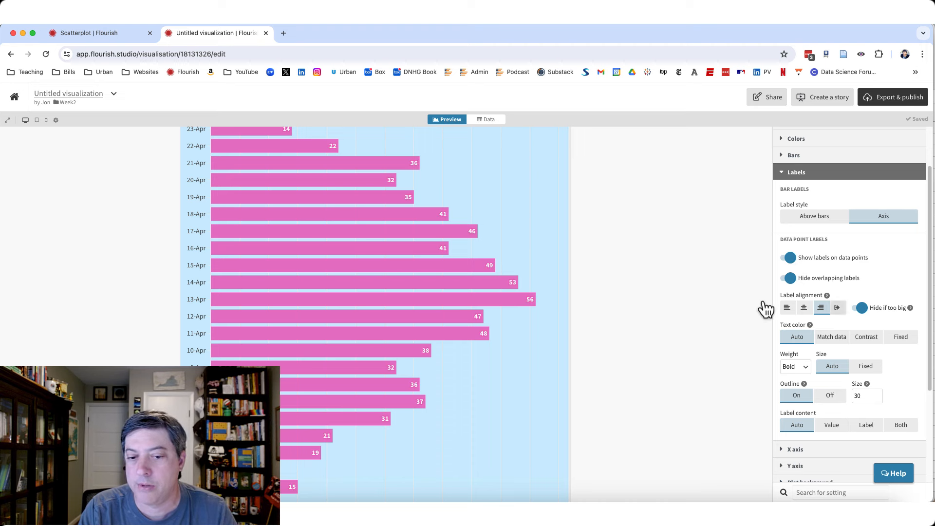
- Align the data point labels outside the ends of the bars
{"action": "left_click", "coordinate": [838, 307]}
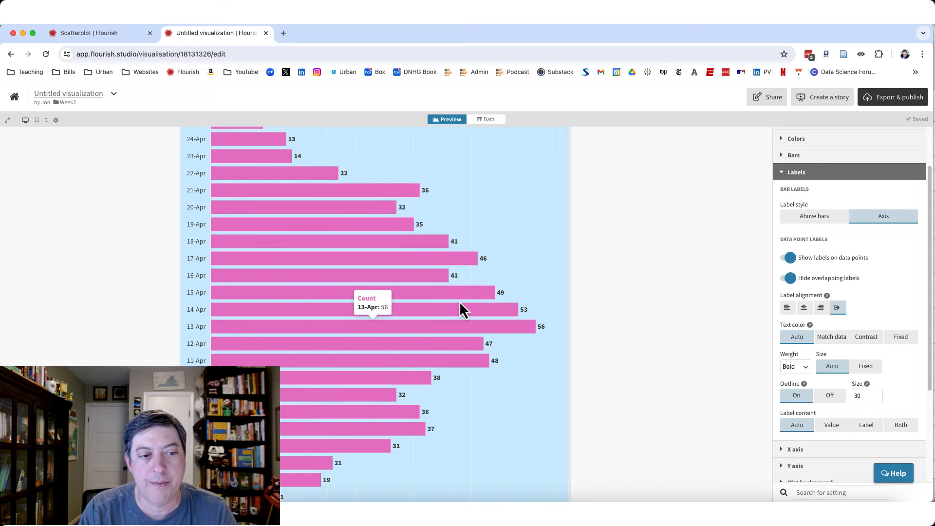
- Review the bar chart and the scatterplot preview, and rename the untitled bar chart visualization as BarChart
{"action": "scroll", "coordinate": [461, 302], "scroll_direction": "up", "scroll_amount": 5}
{"action": "scroll", "coordinate": [625, 302], "scroll_direction": "up", "scroll_amount": 1}
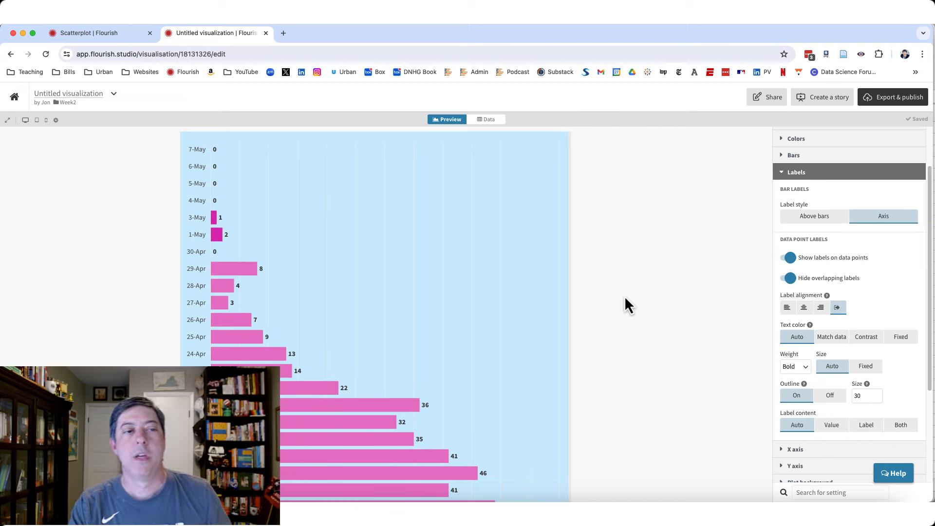
{"action": "left_click", "coordinate": [102, 39]}
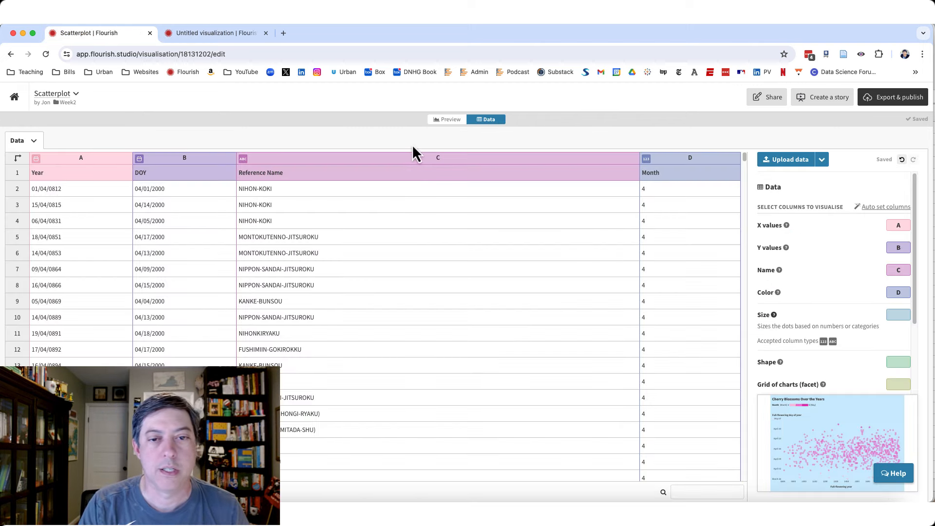
{"action": "left_click", "coordinate": [447, 120]}
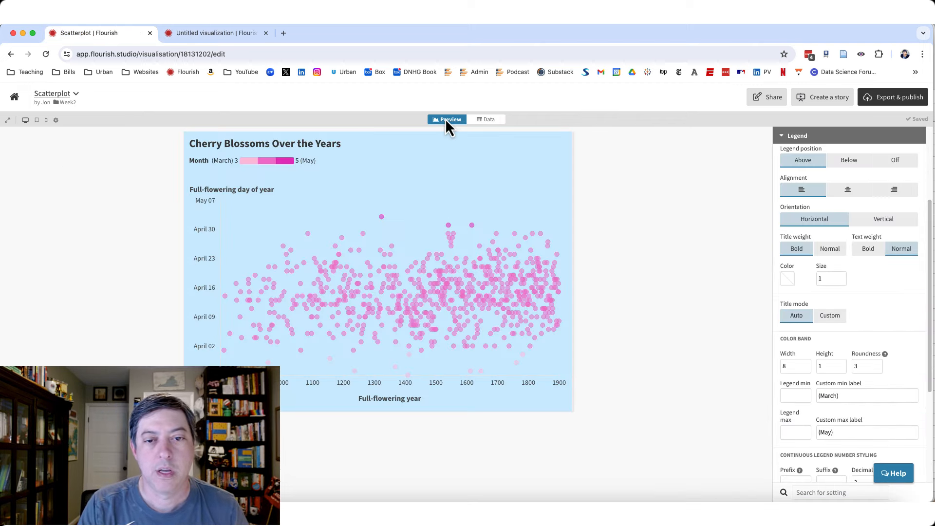
{"action": "left_click", "coordinate": [221, 37]}
{"action": "left_click", "coordinate": [68, 94]}
{"action": "type", "text": "BarChart"}
{"action": "key", "text": "Return"}
- Open the Week2 project folder in a new tab and create a new visualization from the default Table starting point
{"action": "left_click", "coordinate": [89, 33]}
{"action": "right_click", "coordinate": [67, 103]}
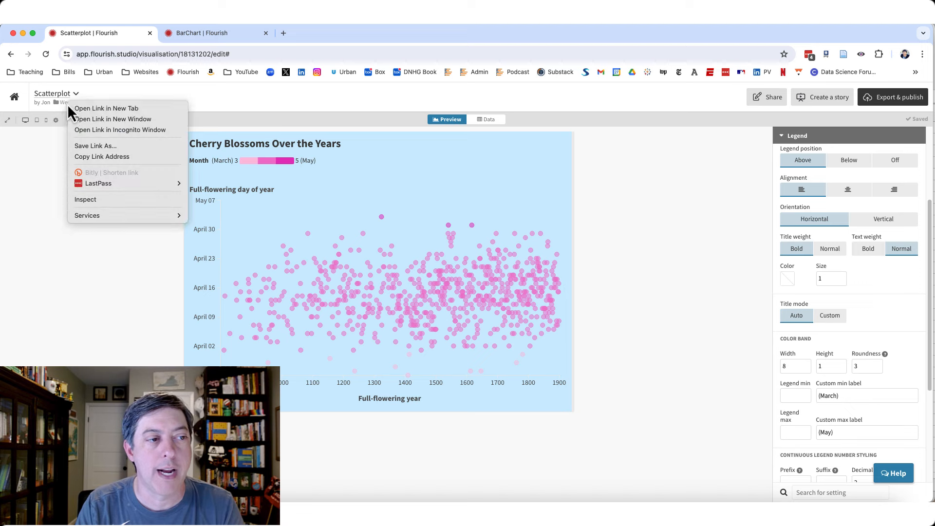
{"action": "left_click", "coordinate": [72, 108]}
{"action": "left_click_drag", "start_coordinate": [227, 35], "coordinate": [340, 31]}
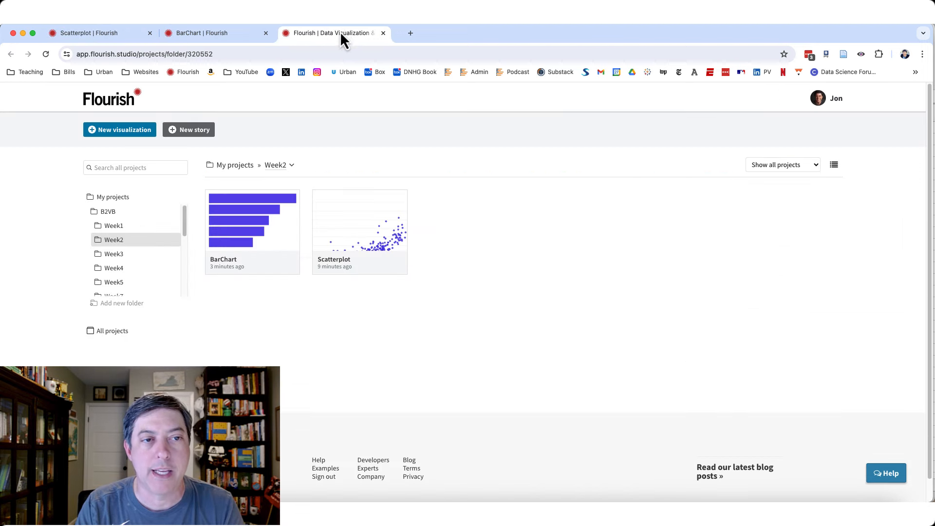
{"action": "left_click", "coordinate": [123, 132]}
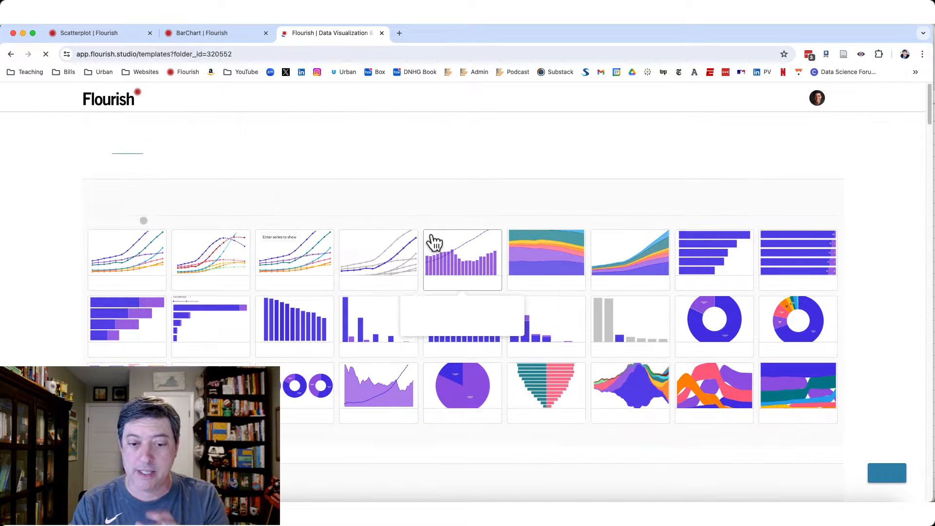
{"action": "scroll", "coordinate": [431, 288], "scroll_direction": "down", "scroll_amount": 20}
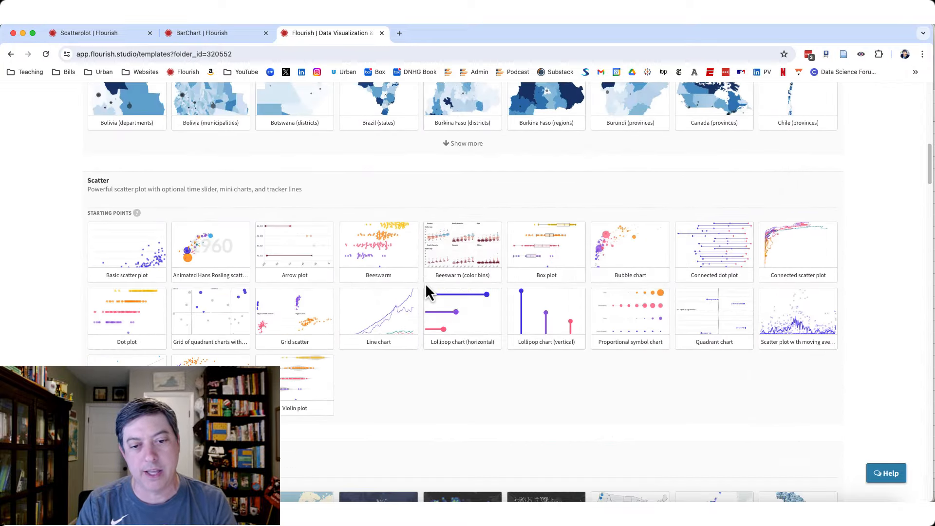
{"action": "scroll", "coordinate": [423, 288], "scroll_direction": "down", "scroll_amount": 20}
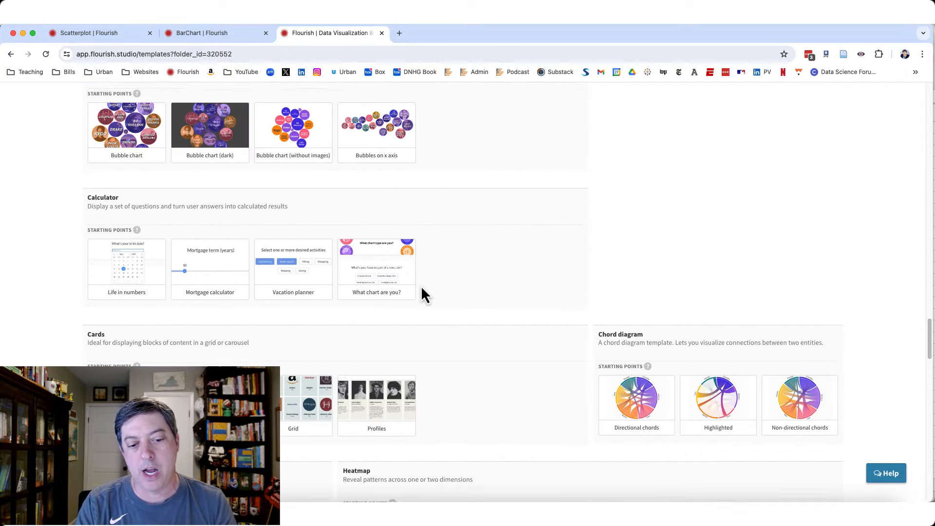
{"action": "scroll", "coordinate": [423, 293], "scroll_direction": "down", "scroll_amount": 5}
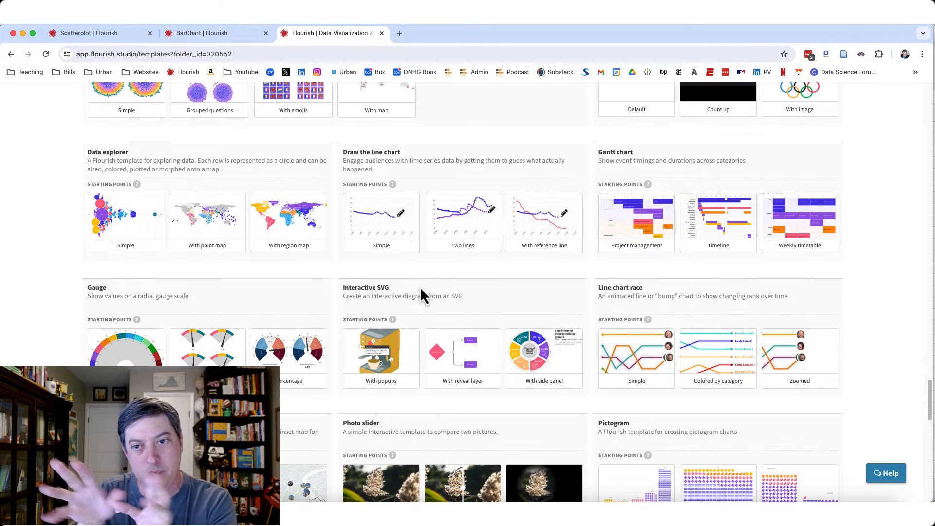
{"action": "scroll", "coordinate": [425, 270], "scroll_direction": "down", "scroll_amount": 8}
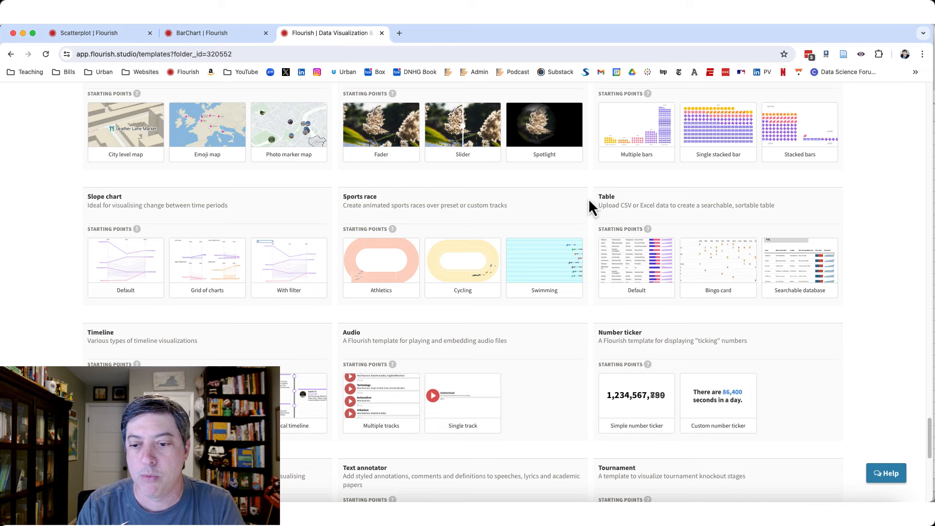
{"action": "left_click", "coordinate": [633, 275]}
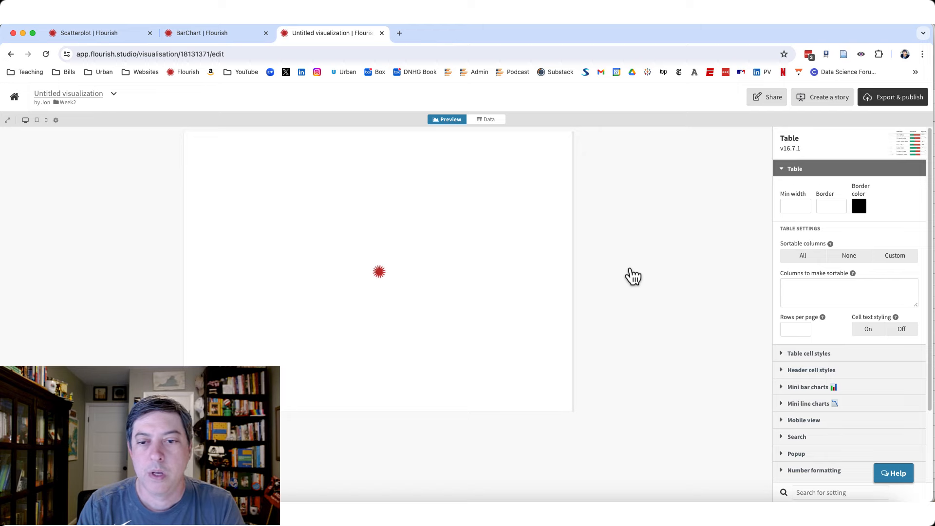
- Clear all sample state data from the new table's data sheet
{"action": "left_click", "coordinate": [493, 121]}
{"action": "left_click", "coordinate": [33, 143]}
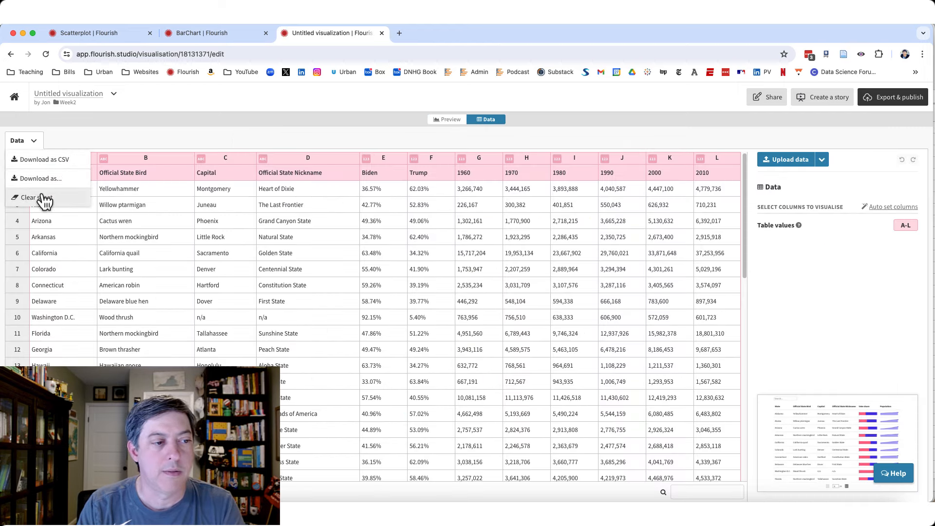
{"action": "left_click", "coordinate": [41, 194]}
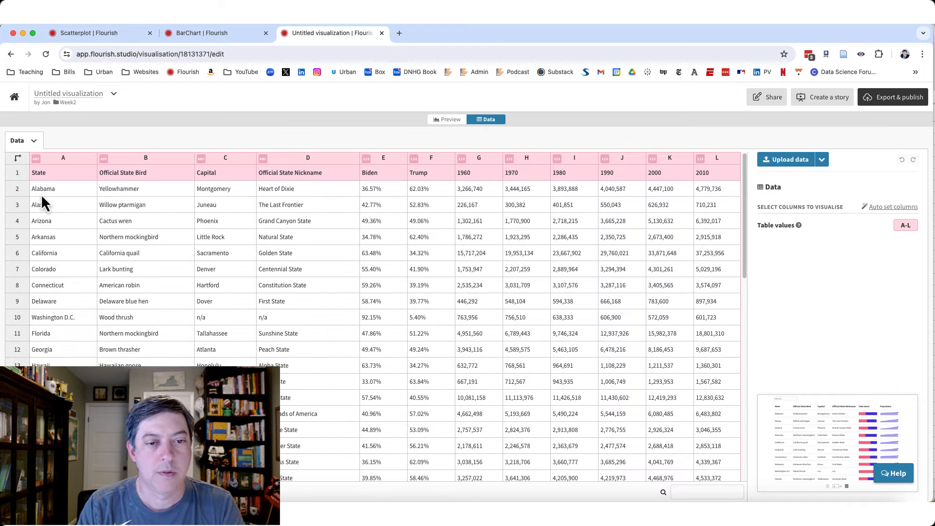
- Publish the Scatterplot visualization for sharing and embedding, and switch its embed code to the Iframe version
{"action": "left_click", "coordinate": [107, 38]}
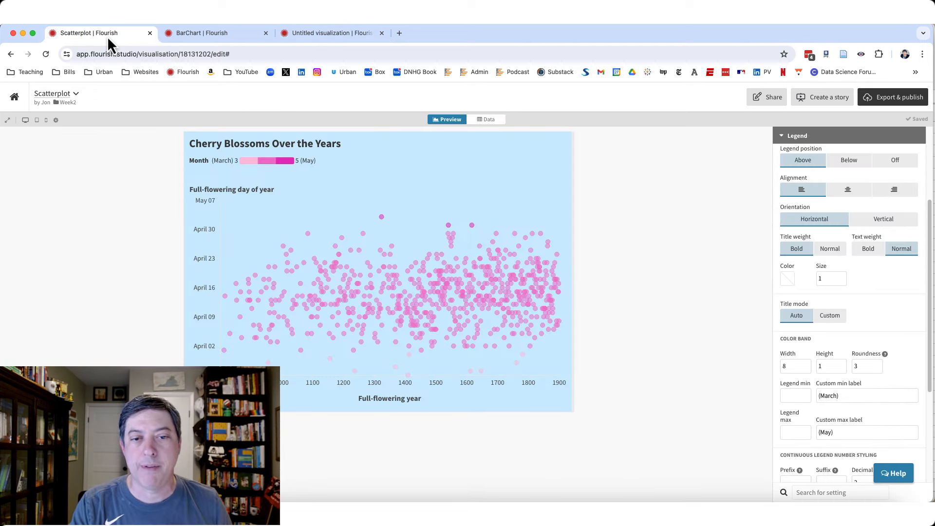
{"action": "left_click", "coordinate": [882, 99]}
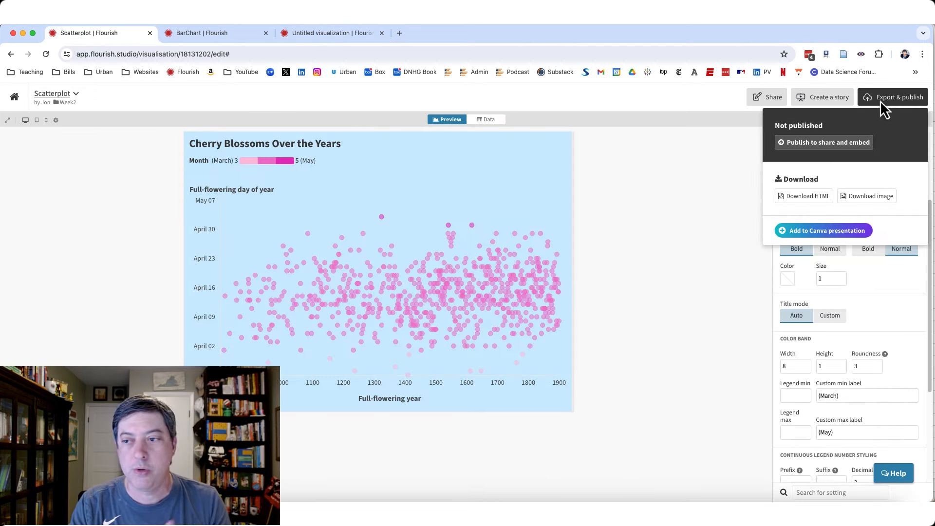
{"action": "left_click", "coordinate": [833, 146]}
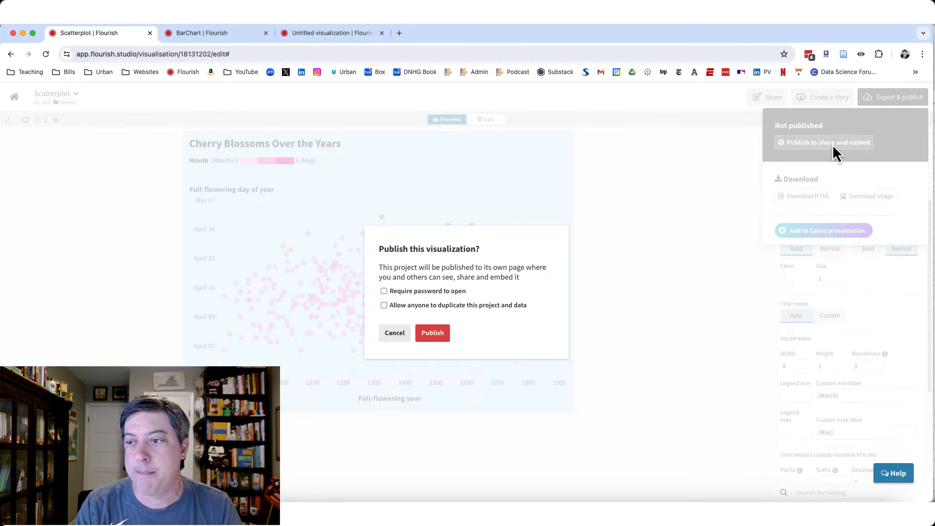
{"action": "left_click", "coordinate": [434, 335]}
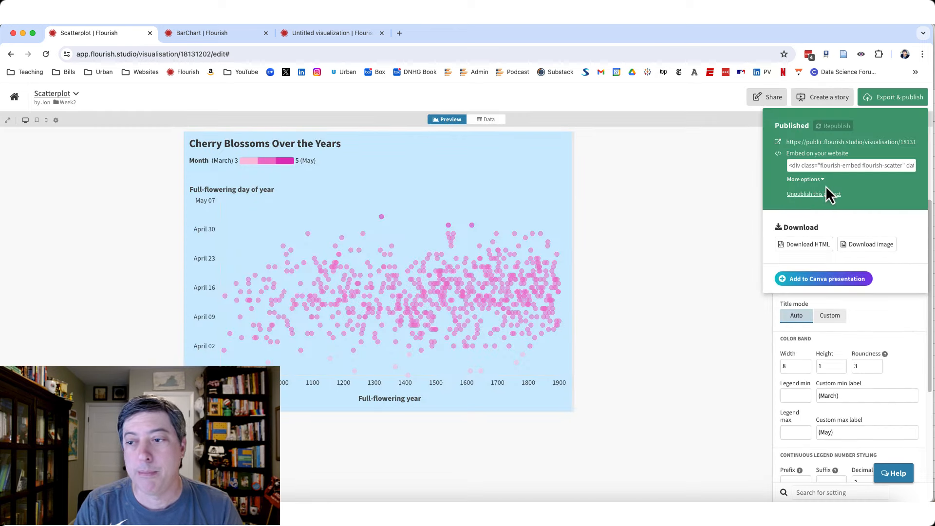
{"action": "left_click", "coordinate": [822, 180]}
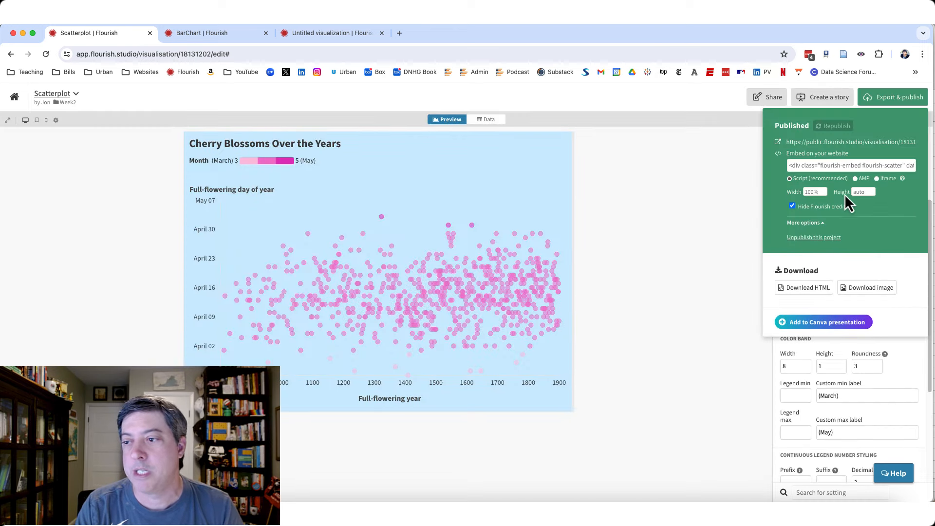
{"action": "left_click", "coordinate": [877, 179]}
- Publish the BarChart visualization for sharing and embedding, and copy its Iframe embed code
{"action": "left_click", "coordinate": [202, 33]}
{"action": "left_click", "coordinate": [893, 97]}
{"action": "left_click", "coordinate": [827, 140]}
{"action": "left_click", "coordinate": [438, 323]}
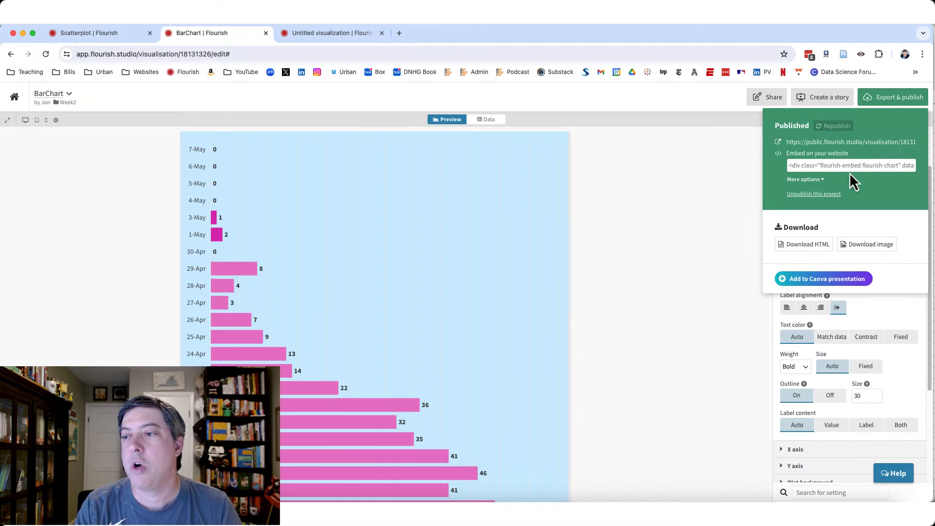
{"action": "left_click", "coordinate": [822, 180]}
{"action": "left_click", "coordinate": [877, 179]}
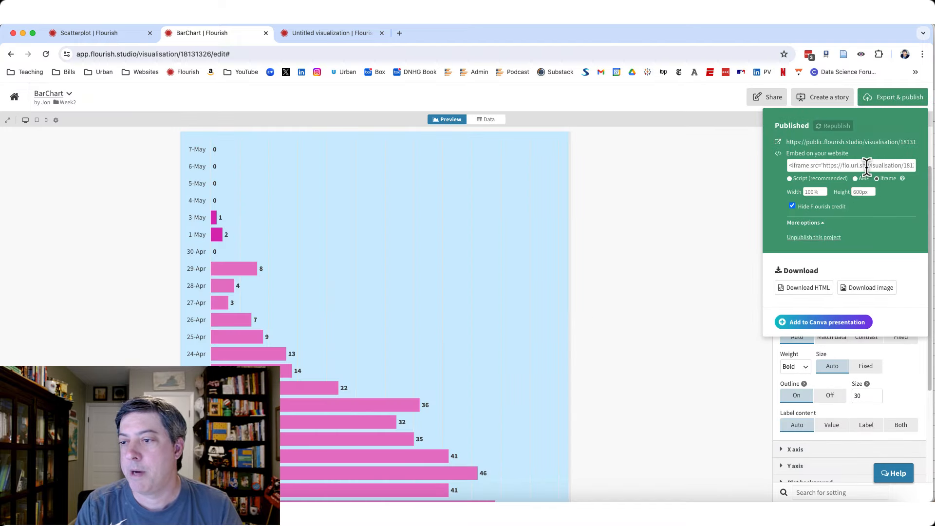
{"action": "left_click", "coordinate": [867, 166]}
{"action": "left_click", "coordinate": [641, 193]}
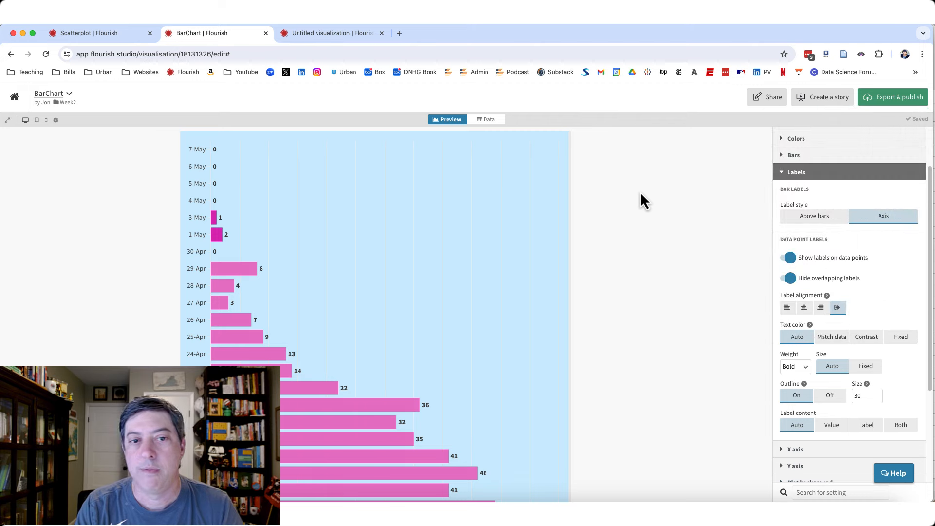
- Paste the bar chart's Iframe embed code into cell B1 of the table visualization's data sheet
{"action": "left_click", "coordinate": [349, 35]}
{"action": "left_click", "coordinate": [263, 190]}
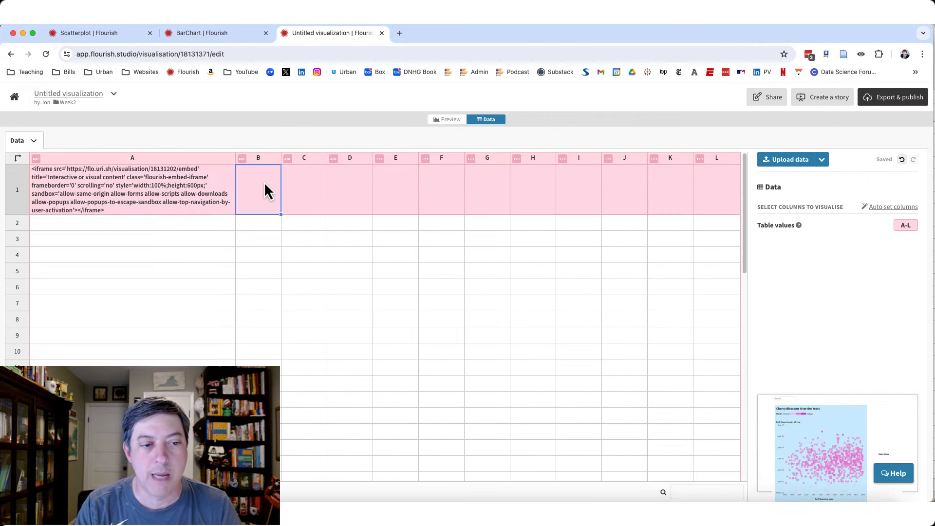
{"action": "type", "text": "<iframe src='https://flo.uri.sh/visualisation/18131326/embed' title='Interactive or visual content' class='flourish-embed-iframe' frameborder='0' scrolling='no' style='width:100%;height:600px;' sandbox='allow-same-origin allow-forms allow-scripts allow-downloads allow-popups allow-popups-to-escape-sandbox allow-top-navigation-by-user-activation'></iframe>"}
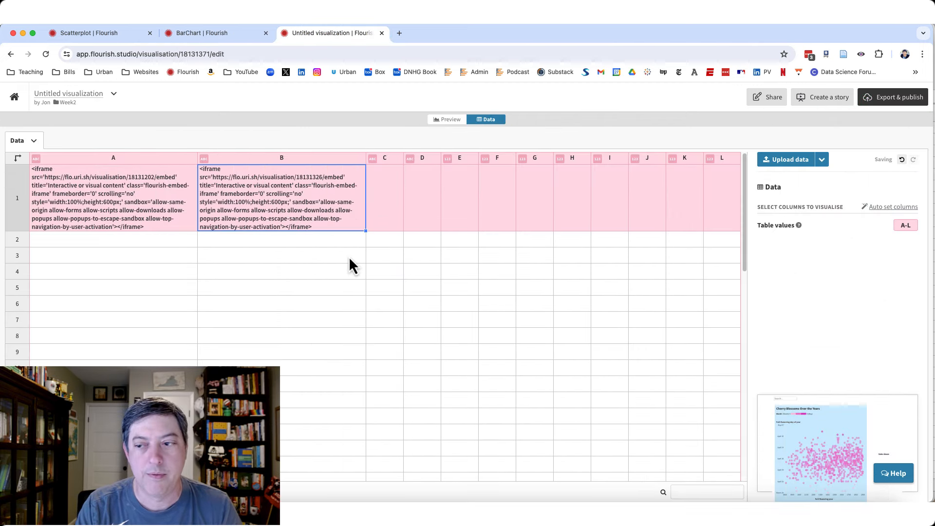
{"action": "left_click", "coordinate": [349, 256]}
- Limit the table values to columns A-B and preview the table with both embedded charts
{"action": "left_click", "coordinate": [914, 226]}
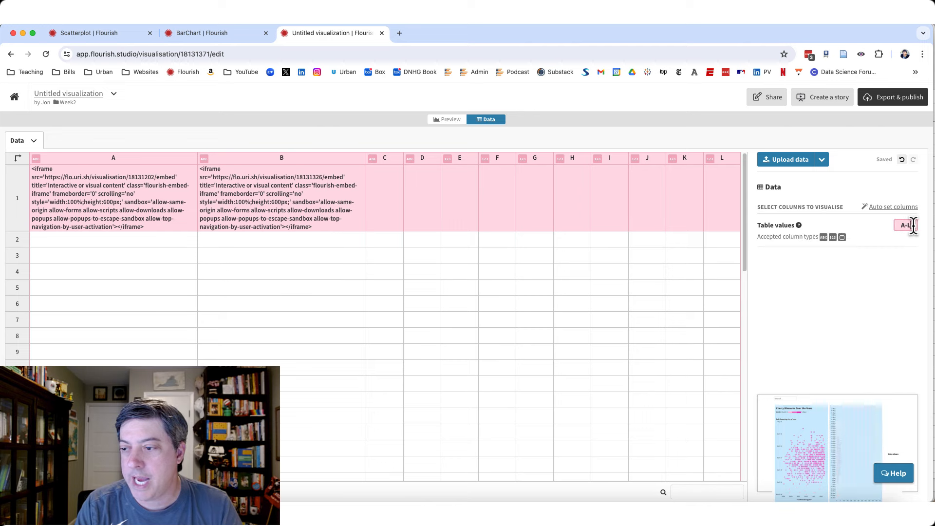
{"action": "key", "text": "BackSpace"}
{"action": "type", "text": "B"}
{"action": "left_click", "coordinate": [601, 290]}
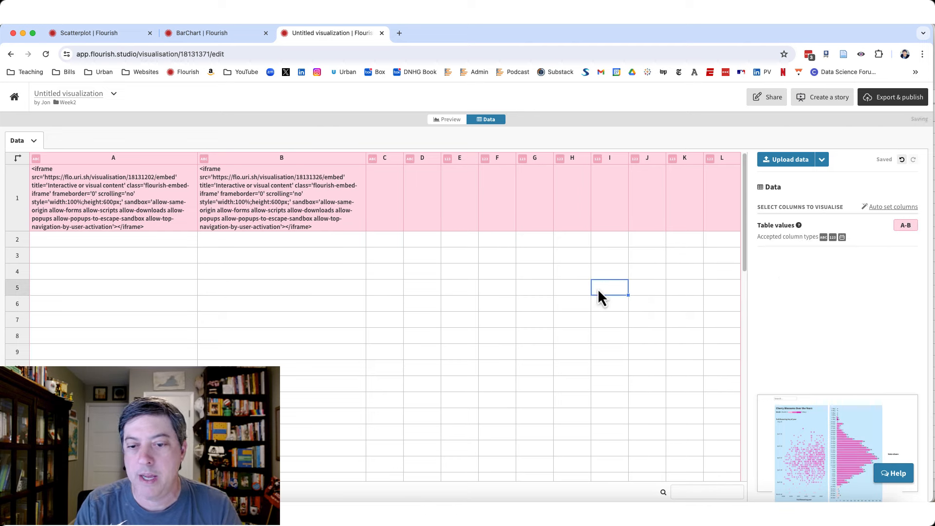
{"action": "left_click", "coordinate": [446, 120]}
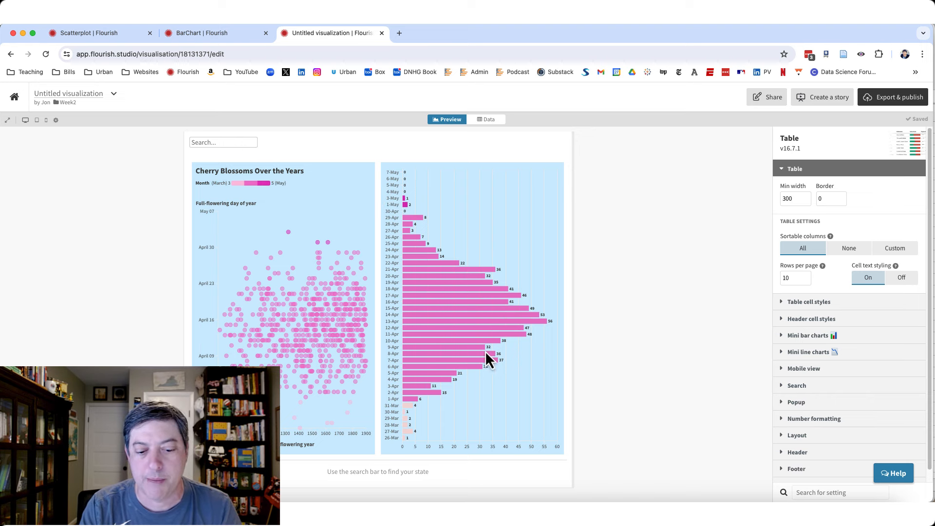
- Open the table's Layout settings at the background options
{"action": "left_click", "coordinate": [795, 169]}
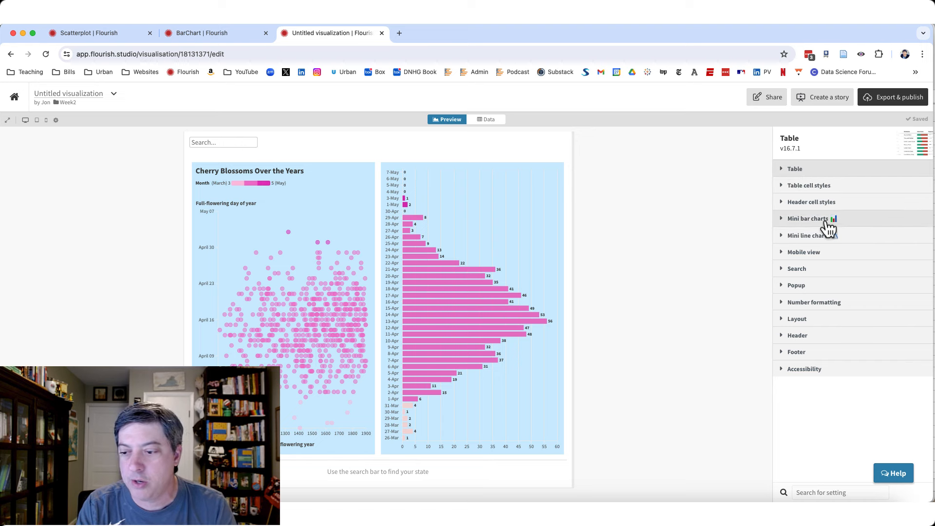
{"action": "left_click", "coordinate": [811, 319]}
{"action": "scroll", "coordinate": [823, 390], "scroll_direction": "down", "scroll_amount": 3}
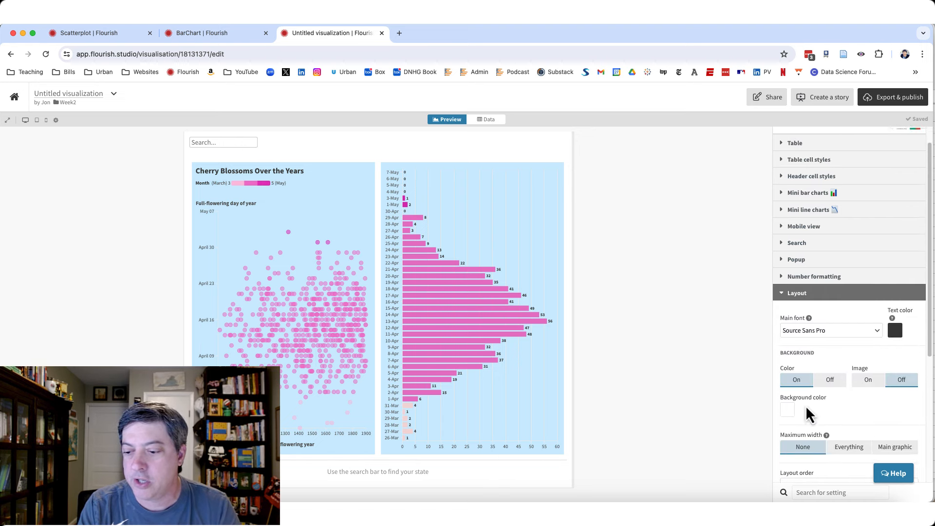
- Try to set the table's background color to CEEBFF
{"action": "left_click", "coordinate": [788, 396]}
{"action": "left_click", "coordinate": [744, 319]}
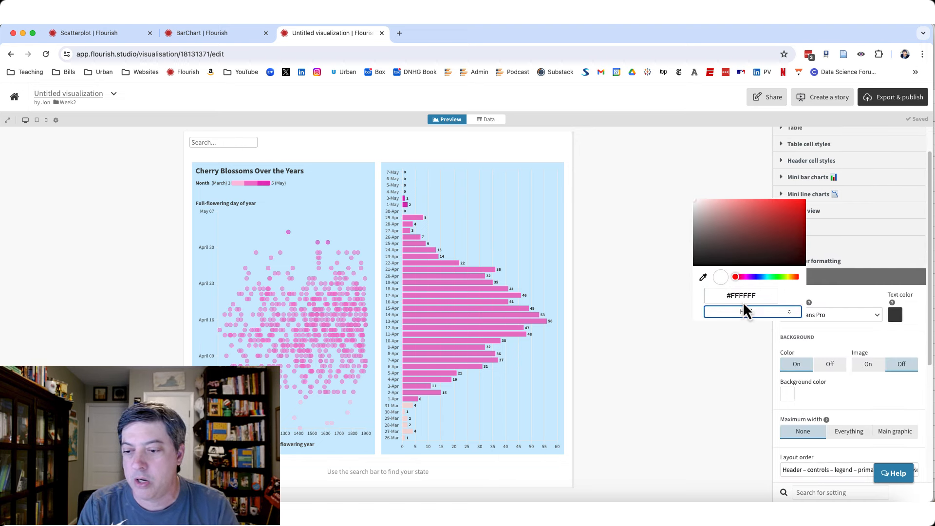
{"action": "triple_click", "coordinate": [746, 296]}
{"action": "type", "text": "CEEBFF"}
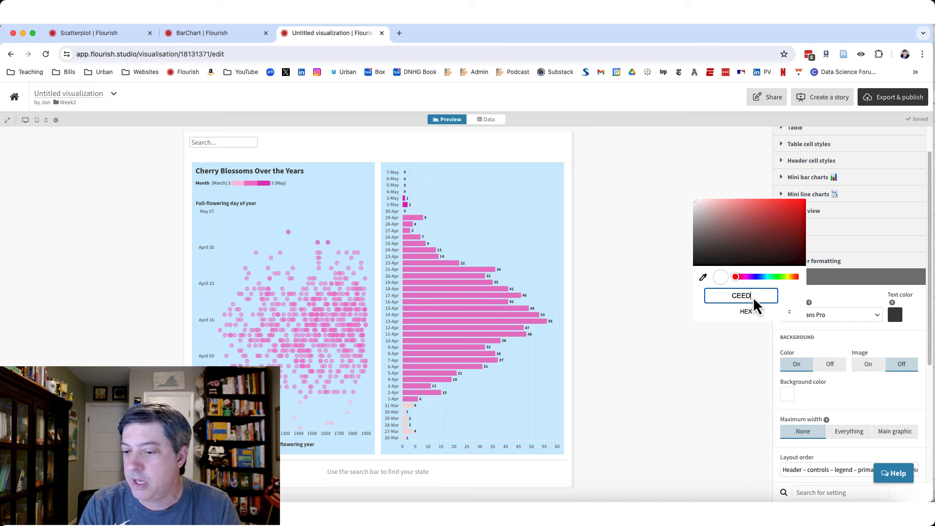
{"action": "key", "text": "Return"}
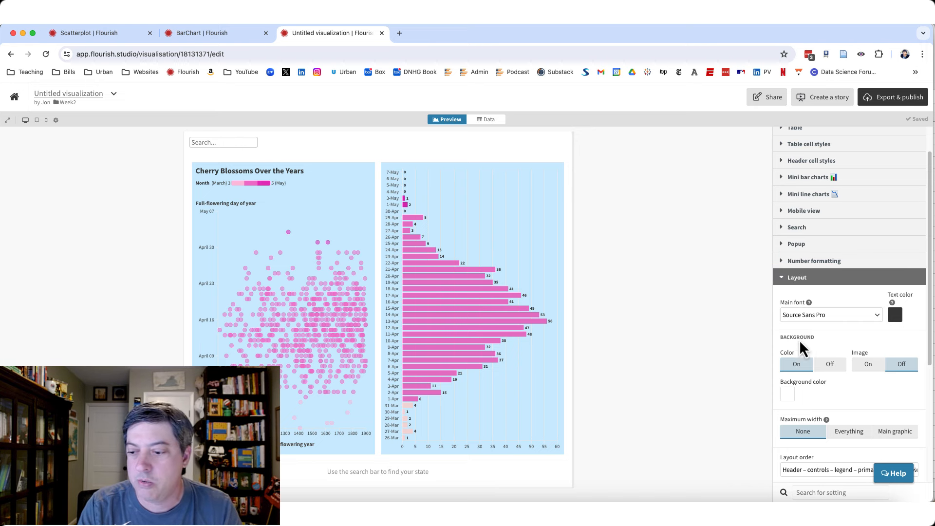
- Set the table's background color to the light blue #CEEBFF to match the embedded charts
{"action": "left_click", "coordinate": [788, 395]}
{"action": "left_click", "coordinate": [756, 314]}
{"action": "left_click", "coordinate": [745, 312]}
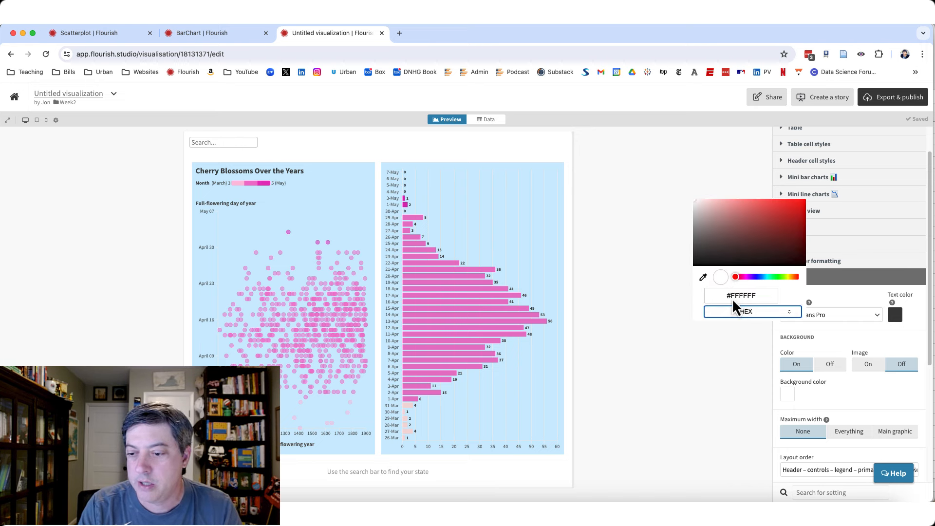
{"action": "left_click_drag", "start_coordinate": [728, 296], "coordinate": [778, 296]}
{"action": "type", "text": "#CEEBFF"}
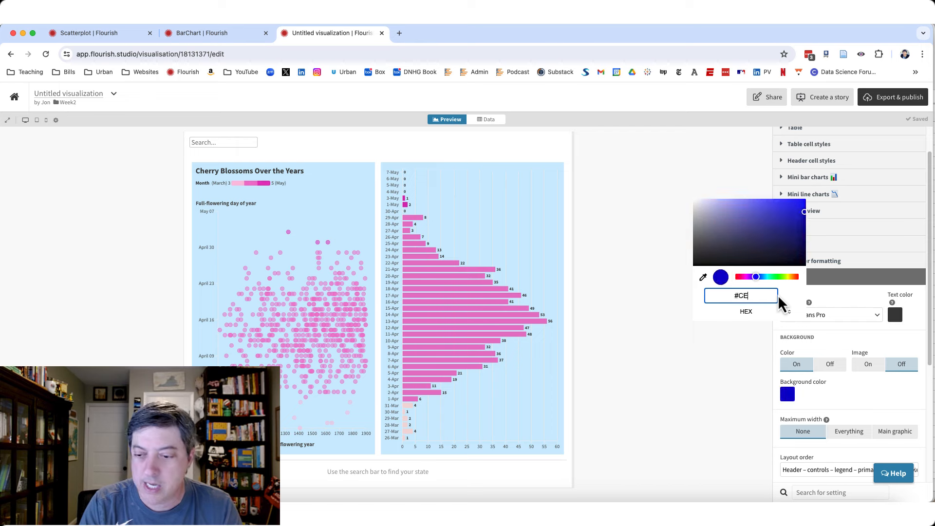
{"action": "key", "text": "Return"}
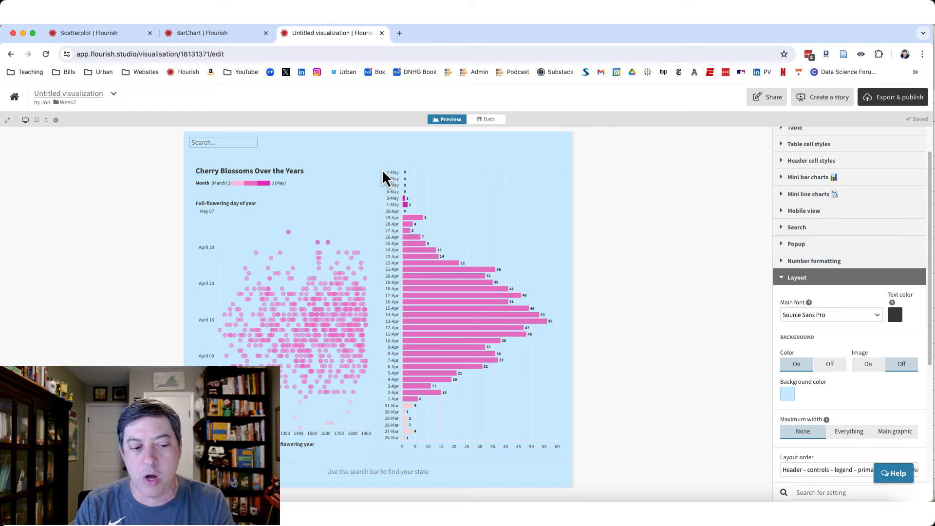
- Set the top layout margin of the BarChart visualization to 10 and republish it
{"action": "left_click", "coordinate": [208, 38]}
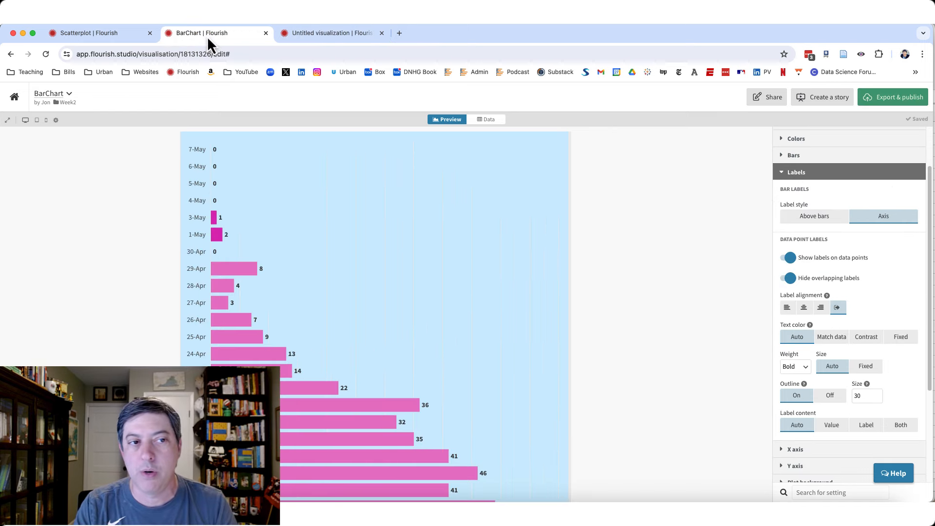
{"action": "left_click", "coordinate": [783, 172]}
{"action": "left_click", "coordinate": [798, 386]}
{"action": "scroll", "coordinate": [818, 380], "scroll_direction": "down", "scroll_amount": 5}
{"action": "left_click_drag", "start_coordinate": [798, 391], "coordinate": [775, 394]}
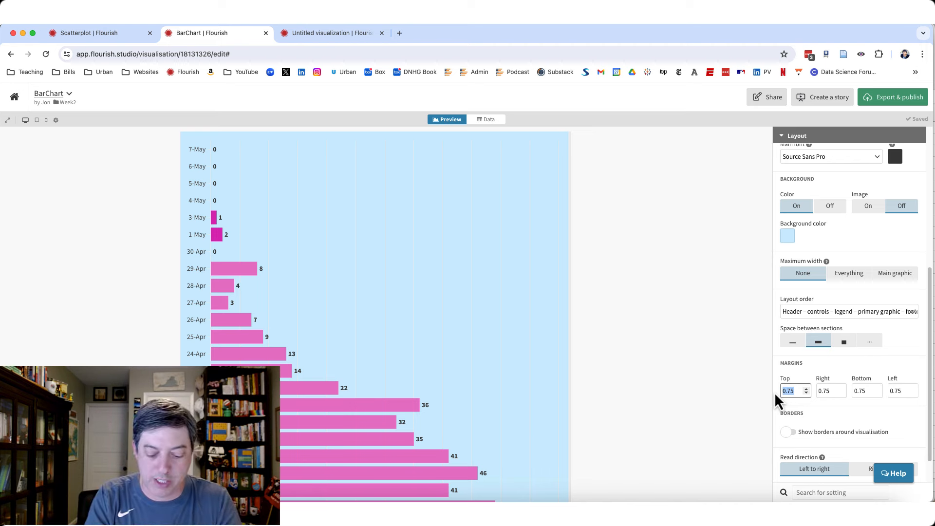
{"action": "type", "text": "10"}
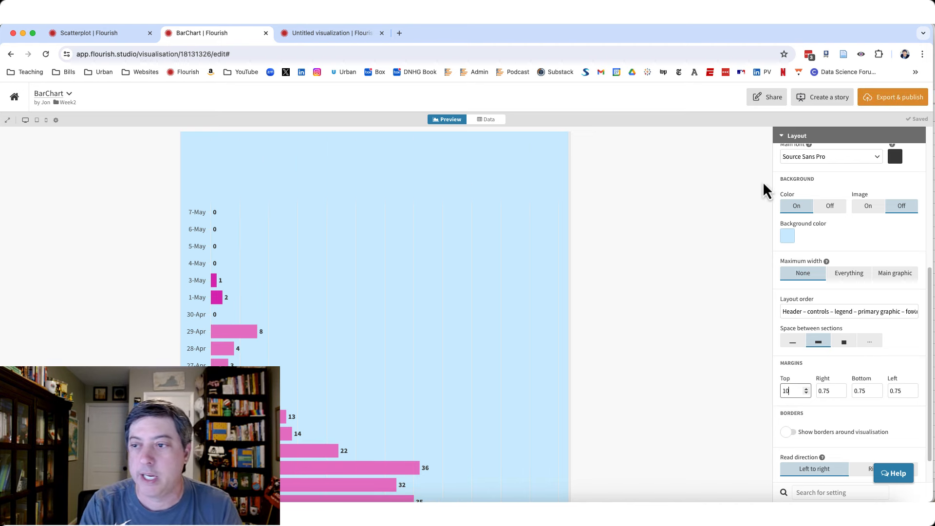
{"action": "left_click", "coordinate": [883, 108]}
{"action": "left_click", "coordinate": [866, 127]}
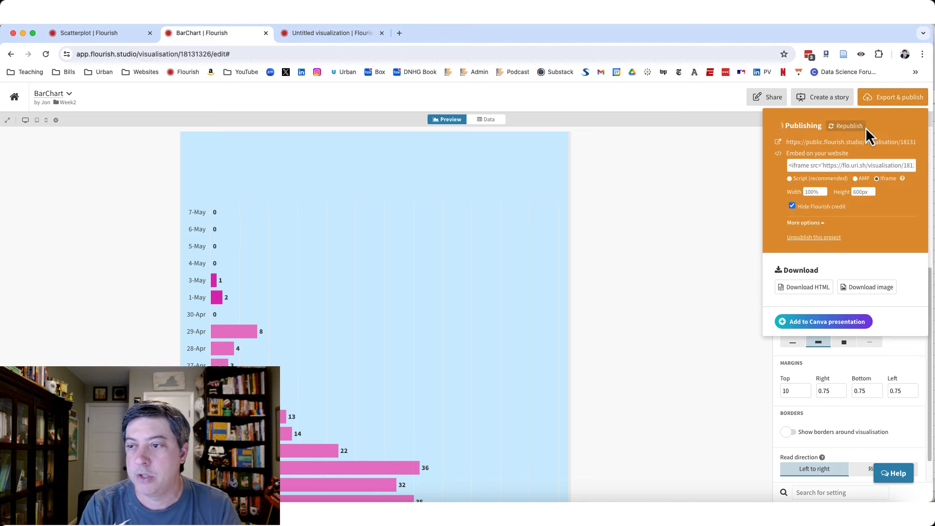
- Return to the untitled table visualization with the two embedded charts and rename it as Table
{"action": "left_click", "coordinate": [345, 34]}
{"action": "left_click", "coordinate": [113, 93]}
{"action": "left_click", "coordinate": [123, 101]}
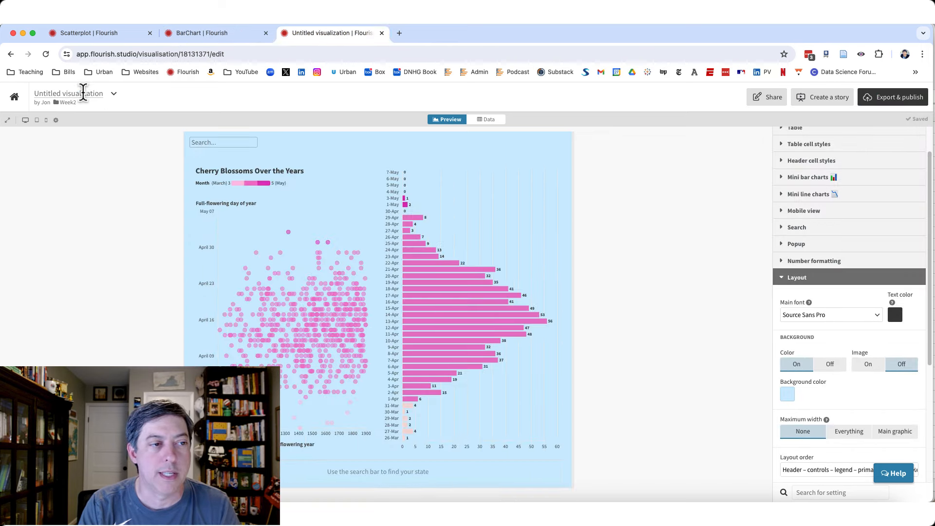
{"action": "type", "text": "Table"}
{"action": "key", "text": "Return"}
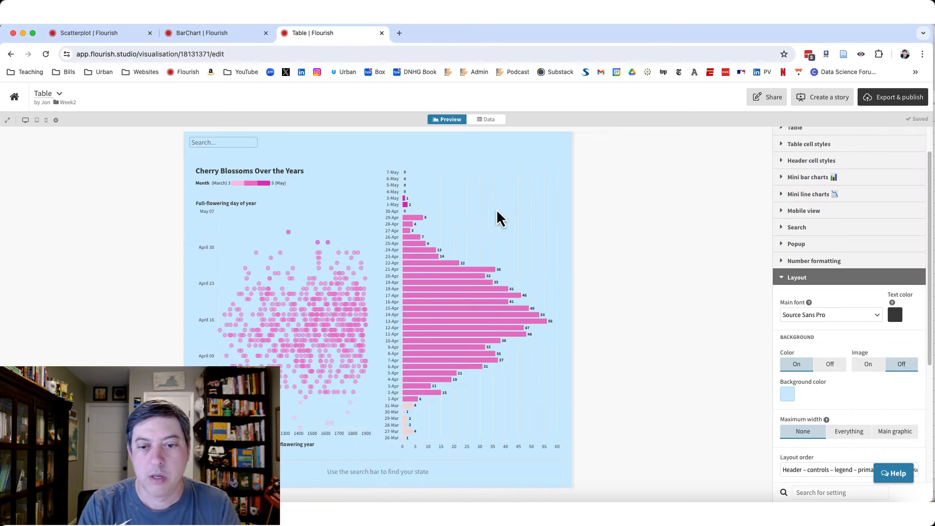